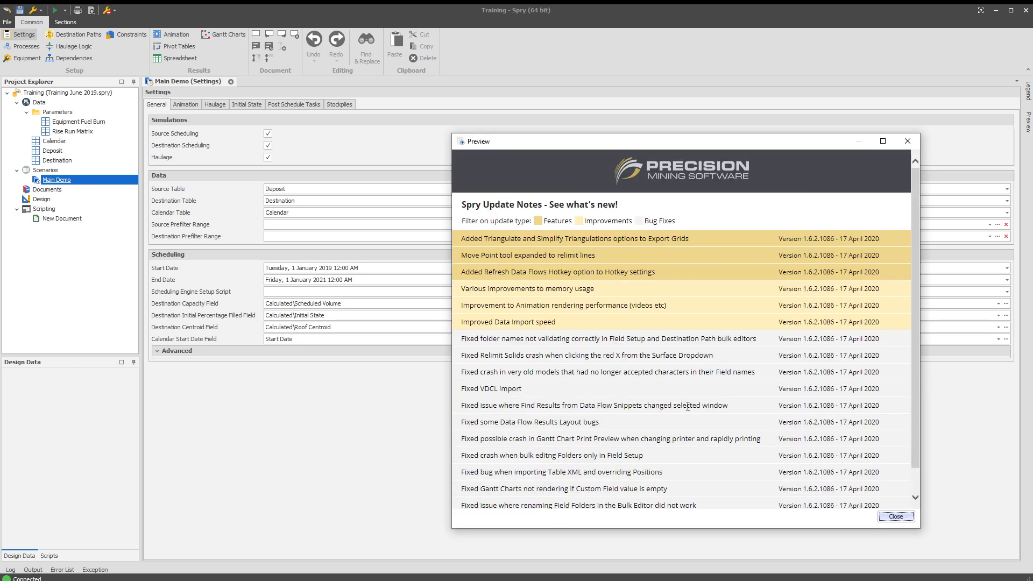
# - Review the three new features listed in the version 1.6.2.1086 update notes, and close the notes
pyautogui.moveTo(464, 237); pyautogui.dragTo(628, 241)
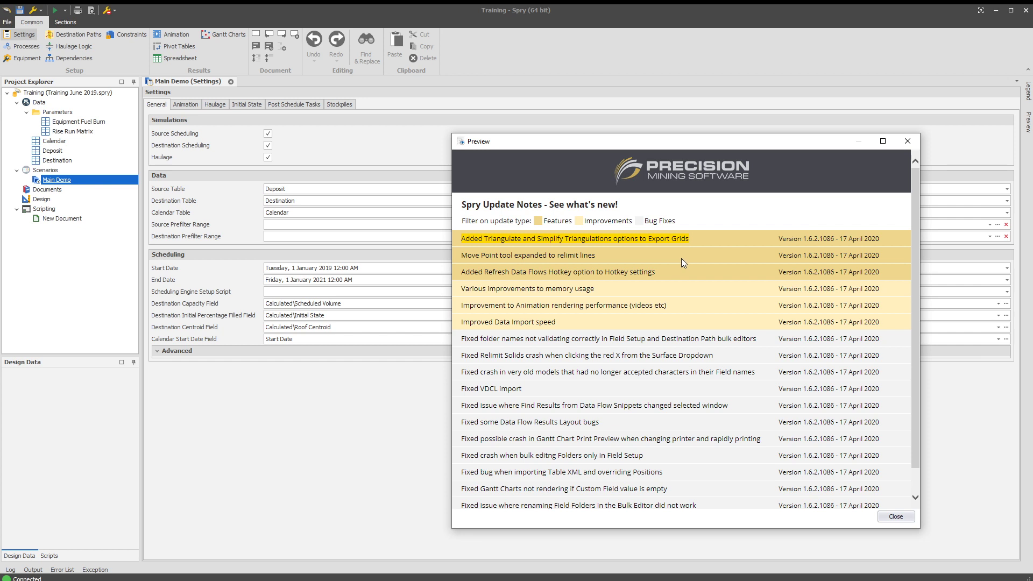
pyautogui.moveTo(463, 256); pyautogui.dragTo(595, 258)
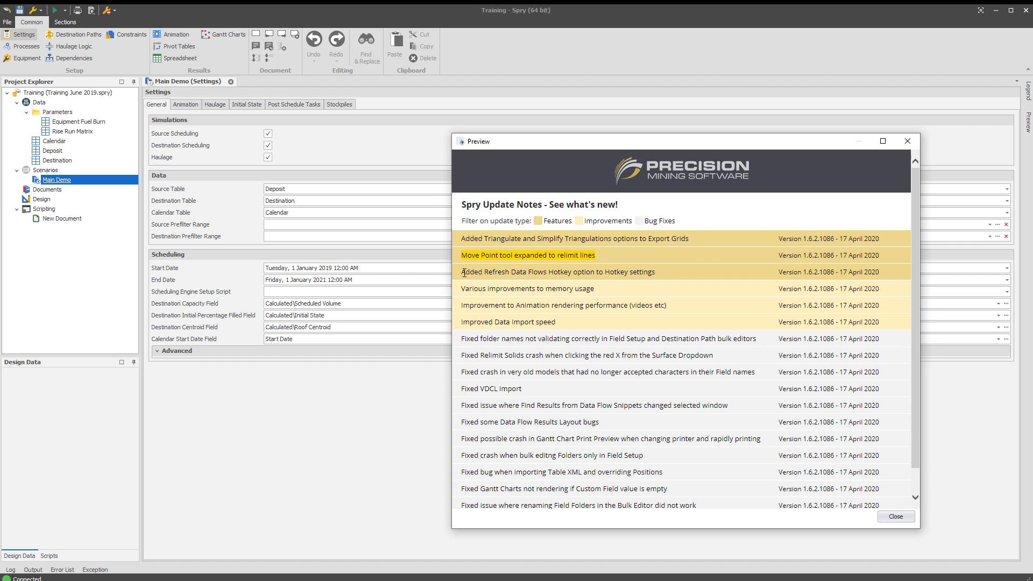
pyautogui.moveTo(464, 273); pyautogui.dragTo(669, 262)
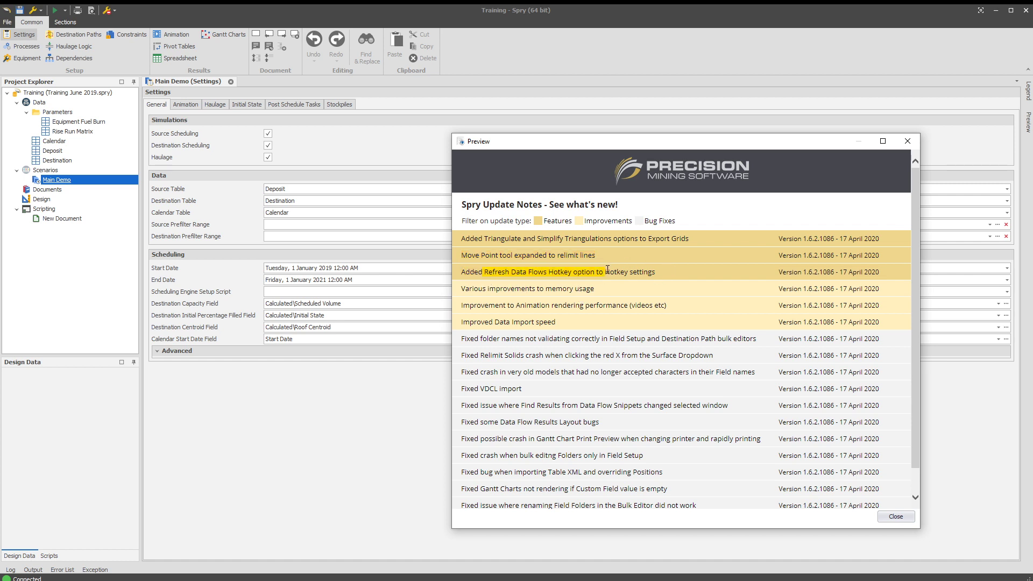
pyautogui.moveTo(607, 269); pyautogui.dragTo(654, 272)
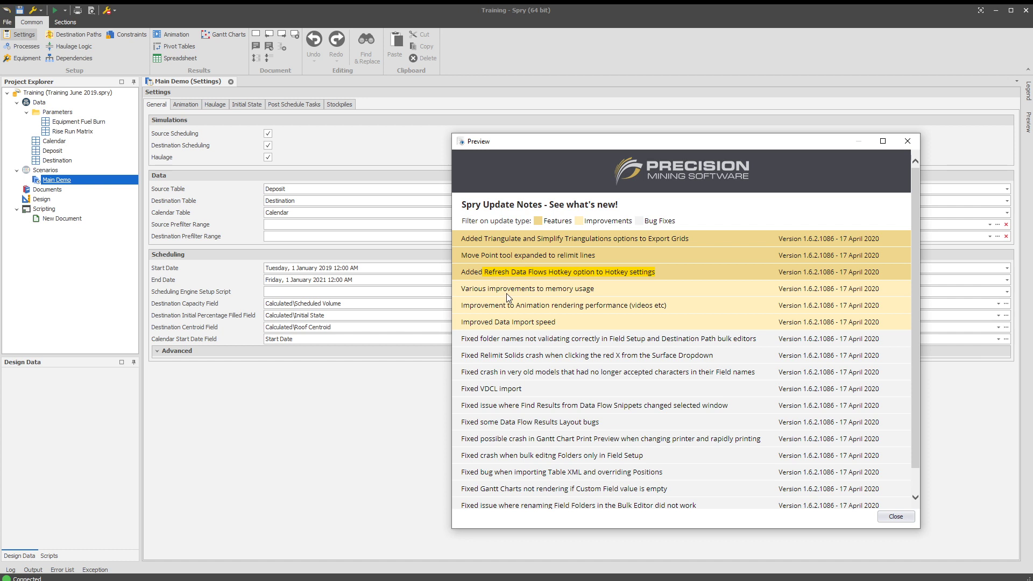
pyautogui.scroll(-1, 568, 391)
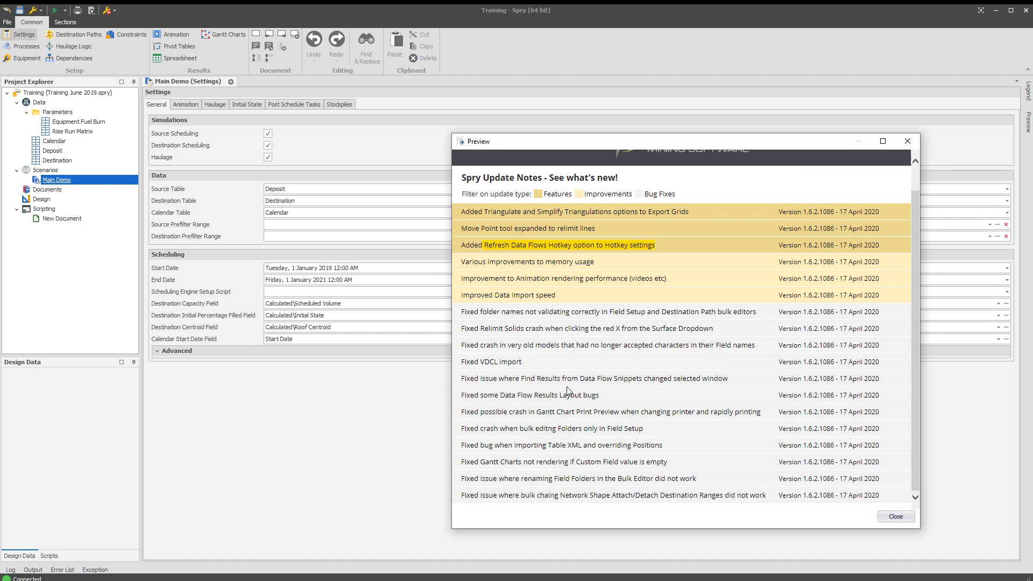
pyautogui.scroll(1, 543, 392)
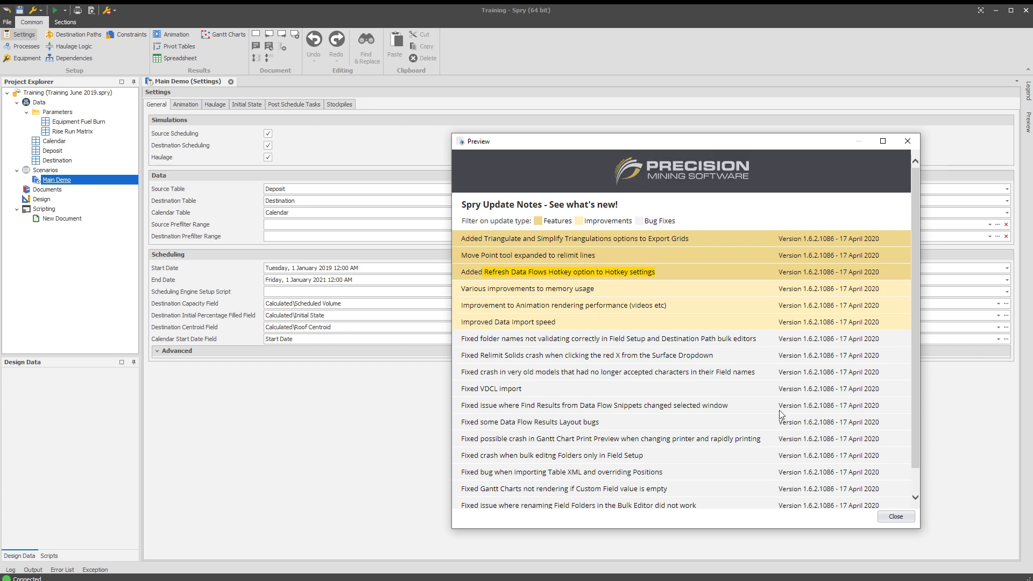
pyautogui.click(893, 517)
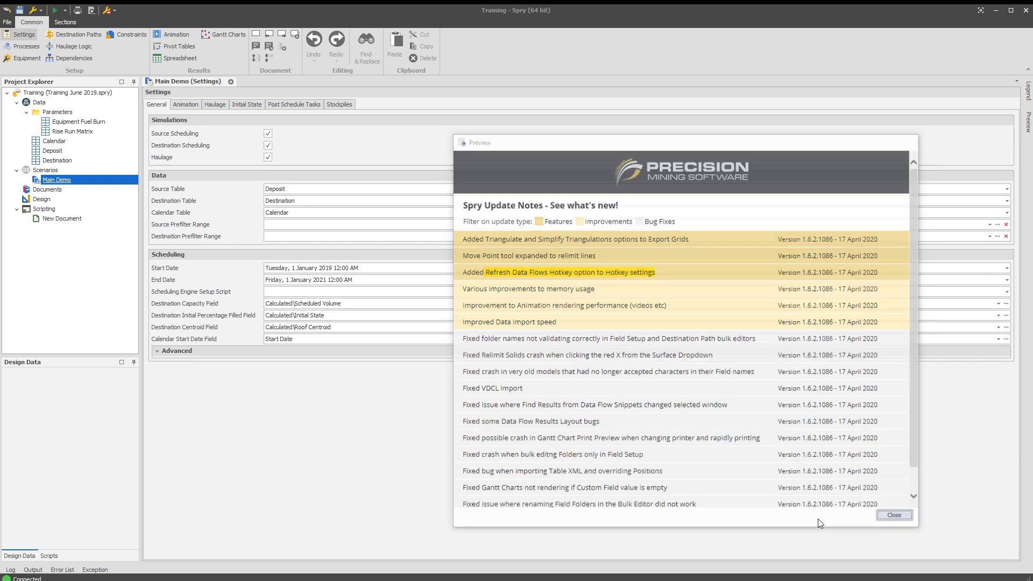
# - Open the Main Demo animation and delete the aaa, aaa0 and aaaDestination0 triangulations from the design data
pyautogui.click(179, 34)
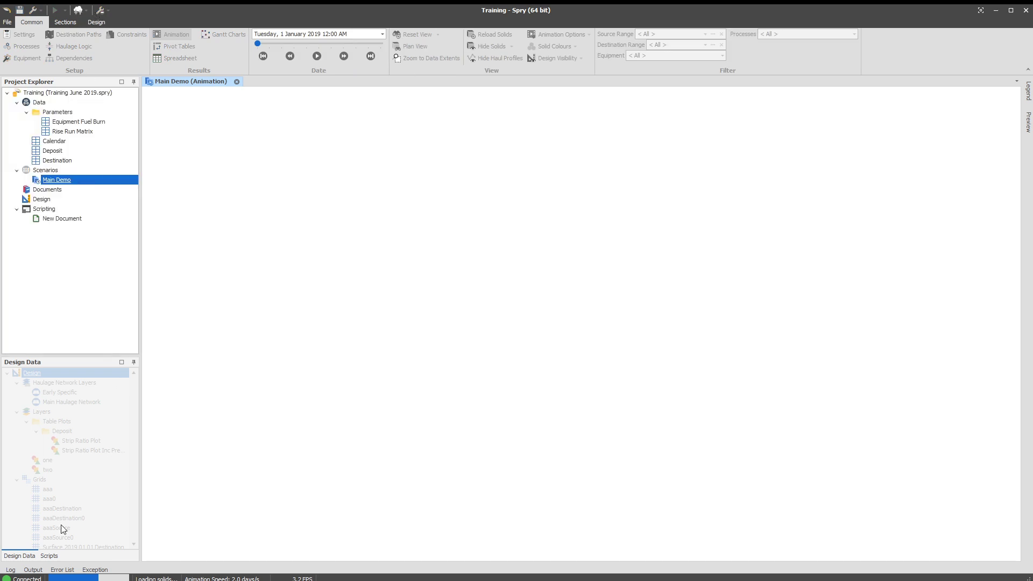
pyautogui.click(16, 479)
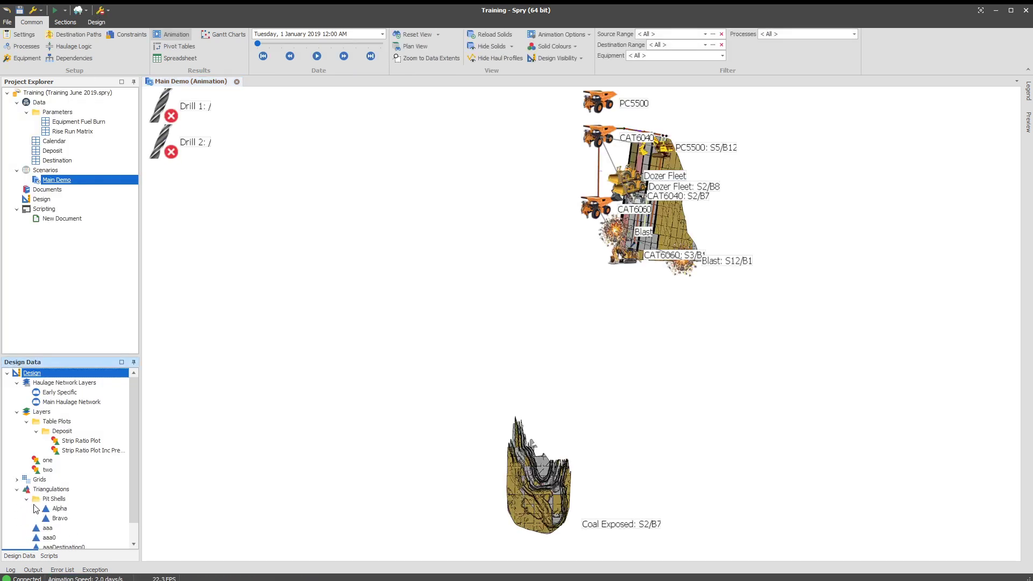
pyautogui.scroll(-1, 79, 530)
pyautogui.click(54, 509)
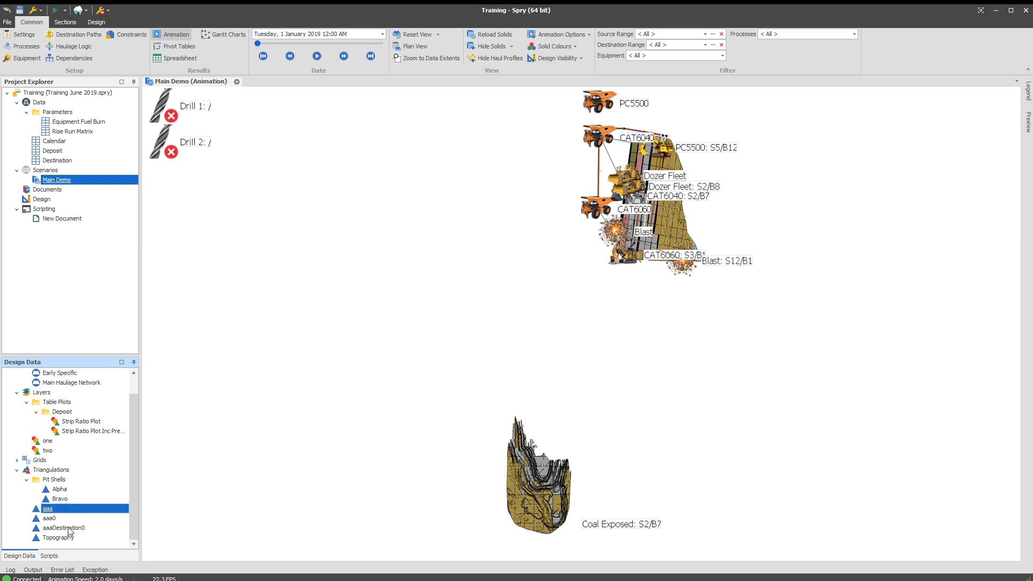
pyautogui.keyDown('shift'); pyautogui.click(69, 530); pyautogui.keyUp('shift')
pyautogui.rightClick(69, 530)
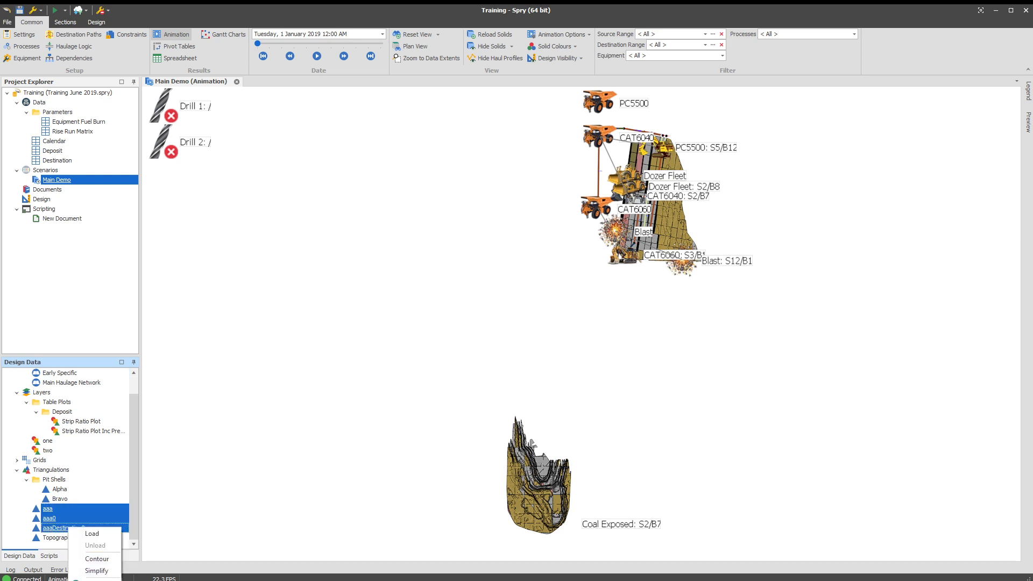
pyautogui.click(97, 580)
pyautogui.click(495, 314)
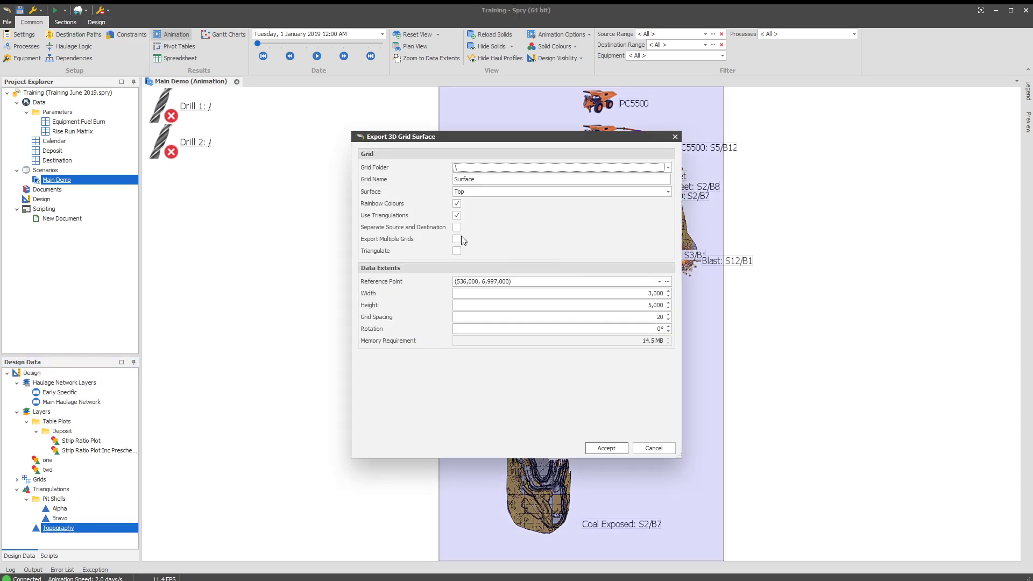
# - Enable Triangulate for the 3D grid surface export, look over the triangulation and simplify options, and export the surface
pyautogui.click(456, 251)
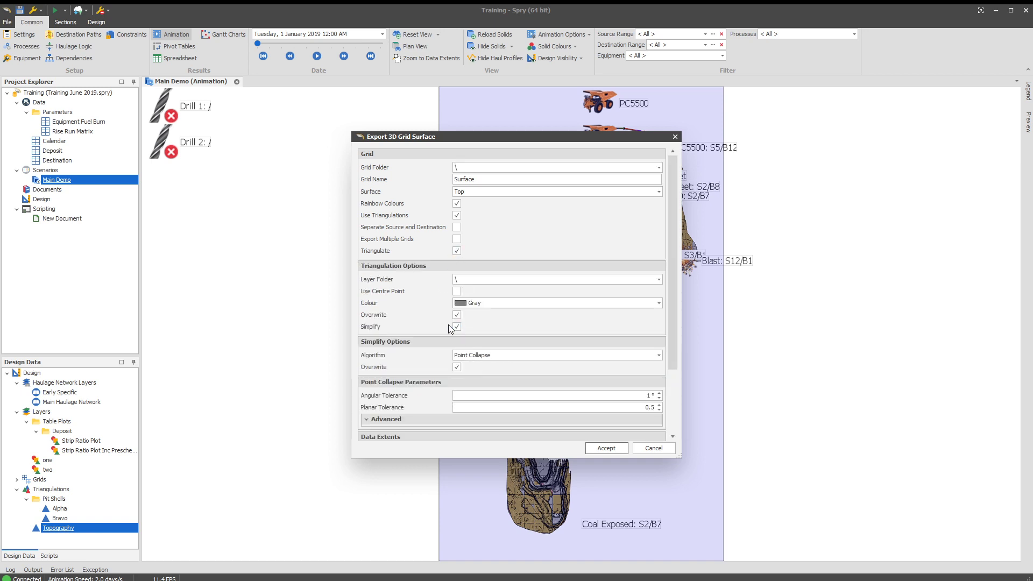
pyautogui.scroll(-3, 437, 354)
pyautogui.scroll(3, 452, 359)
pyautogui.click(595, 449)
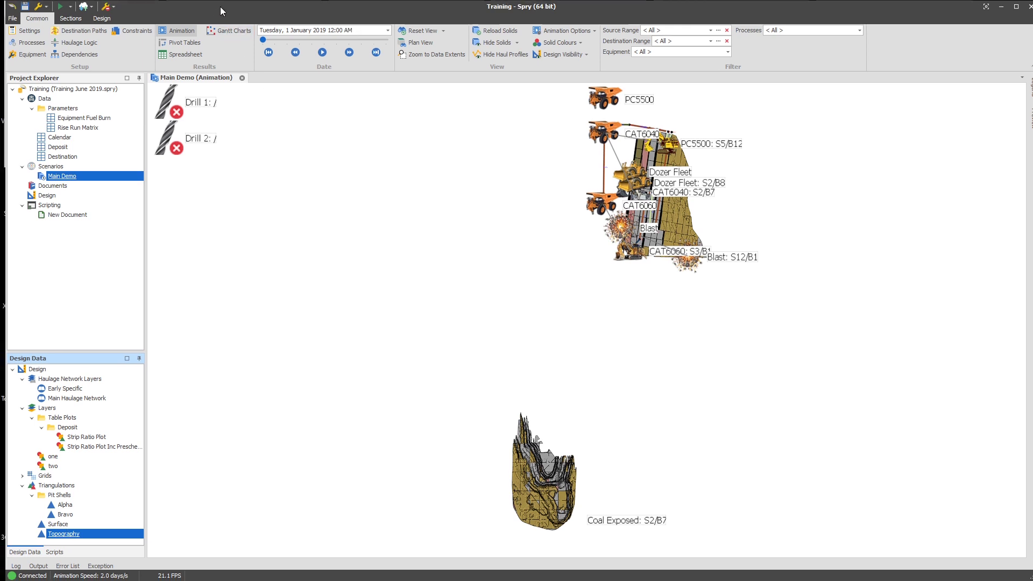
# - Load the exported Surface triangulation with the solids hidden, and load the matching Surface grid
pyautogui.click(65, 525)
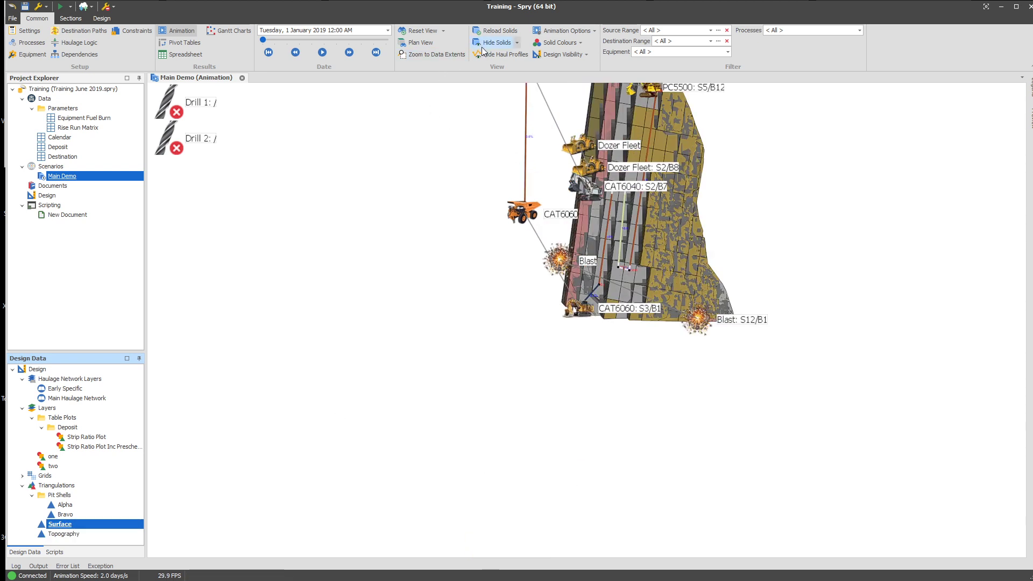
pyautogui.click(497, 43)
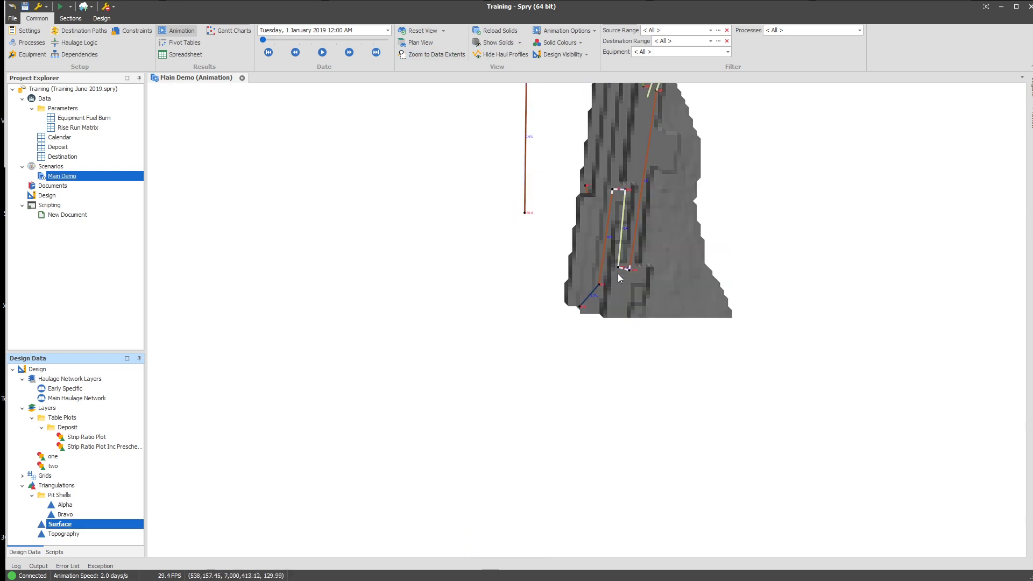
pyautogui.click(22, 476)
pyautogui.scroll(-4, 96, 506)
pyautogui.click(59, 428)
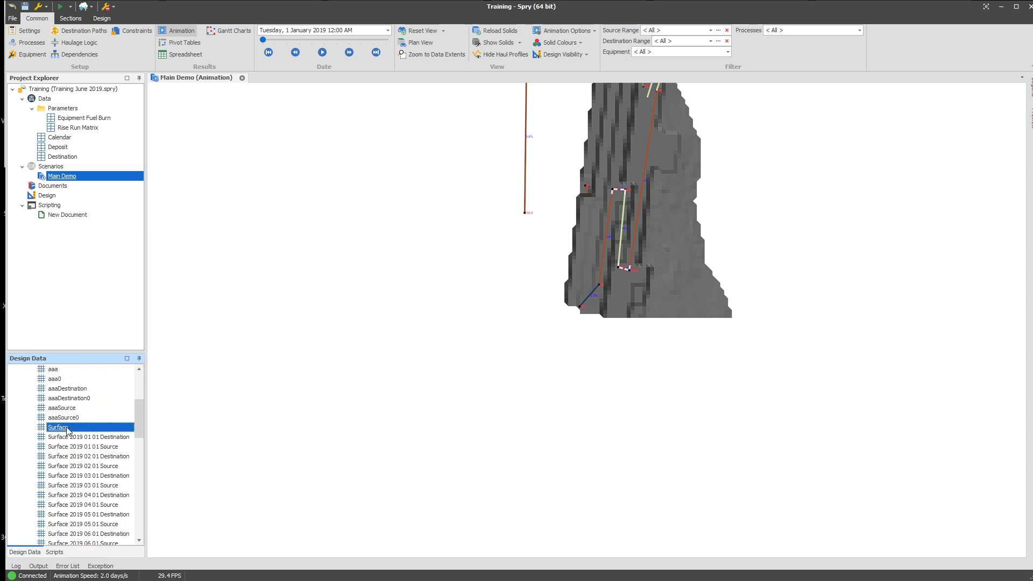
# - Examine the Surface grid mesh against the triangulation in 3D, then show the solids again
pyautogui.scroll(2, 645, 198)
pyautogui.scroll(3, 618, 282)
pyautogui.moveTo(595, 334); pyautogui.dragTo(635, 302, button='middle')
pyautogui.scroll(3, 630, 223)
pyautogui.scroll(-8, 546, 269)
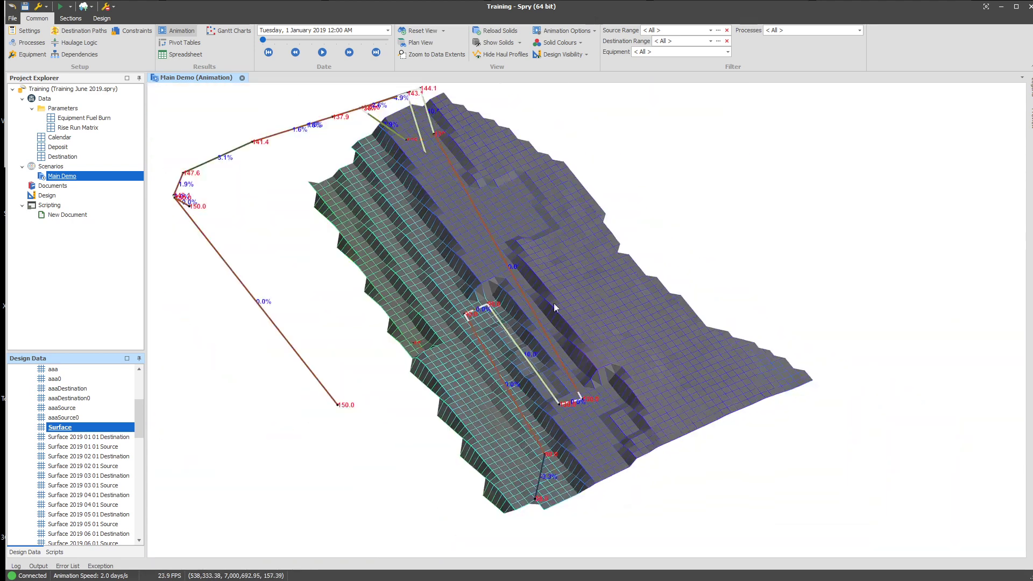
pyautogui.moveTo(468, 304); pyautogui.dragTo(488, 157, button='middle')
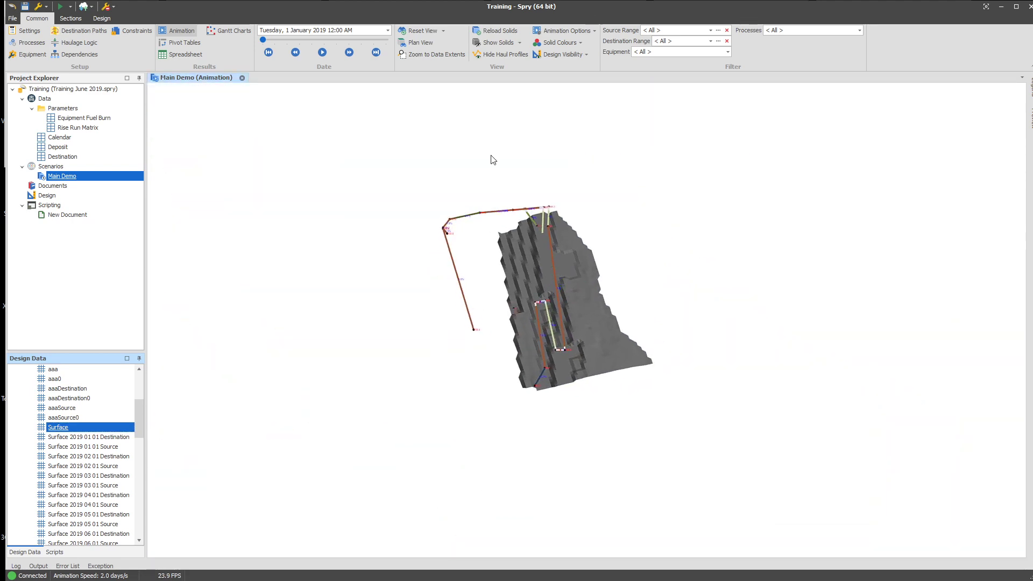
pyautogui.click(498, 42)
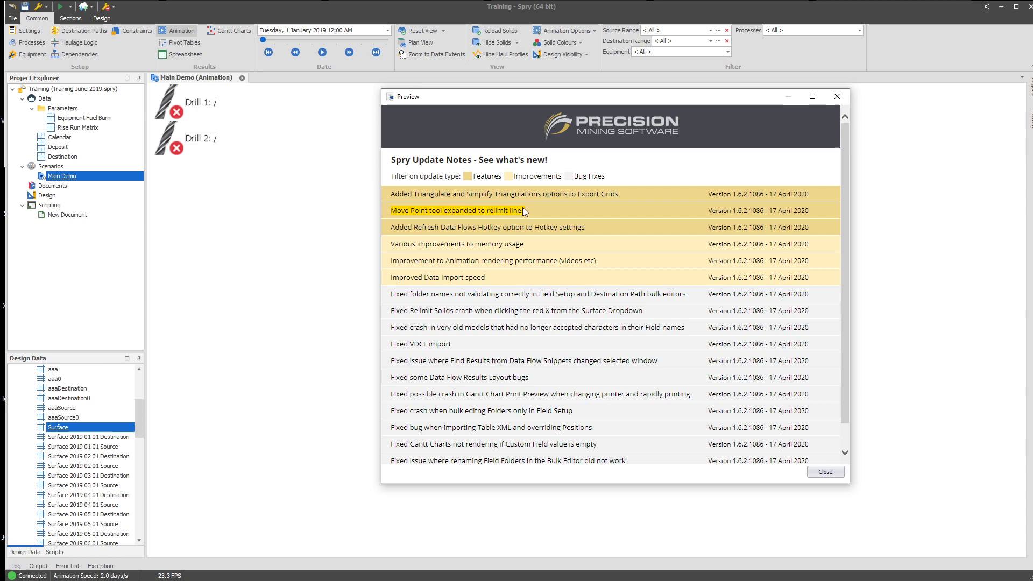
pyautogui.click(837, 96)
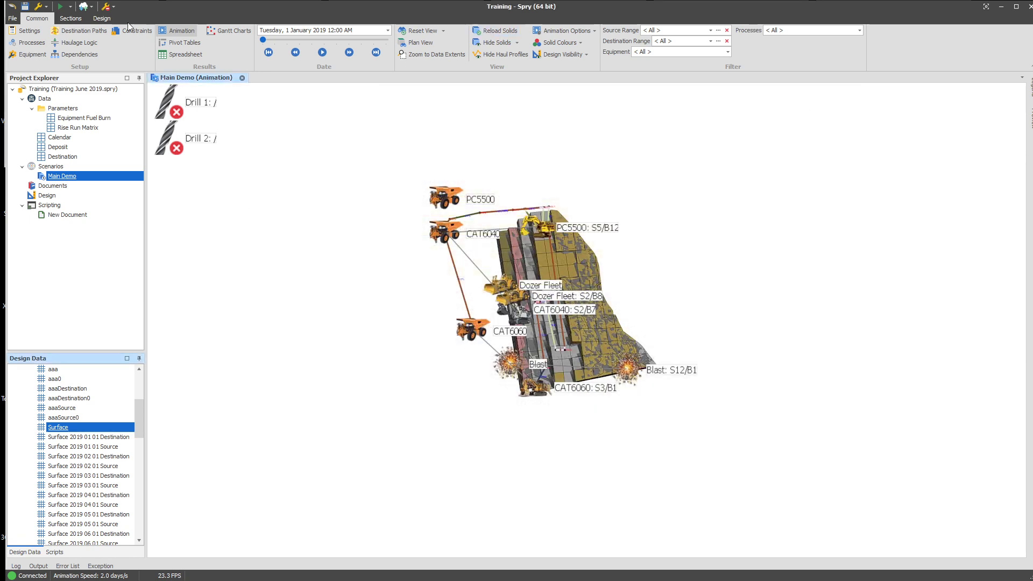
# - Add a new layer under Layers in the design data and load it as the active layer
pyautogui.click(101, 18)
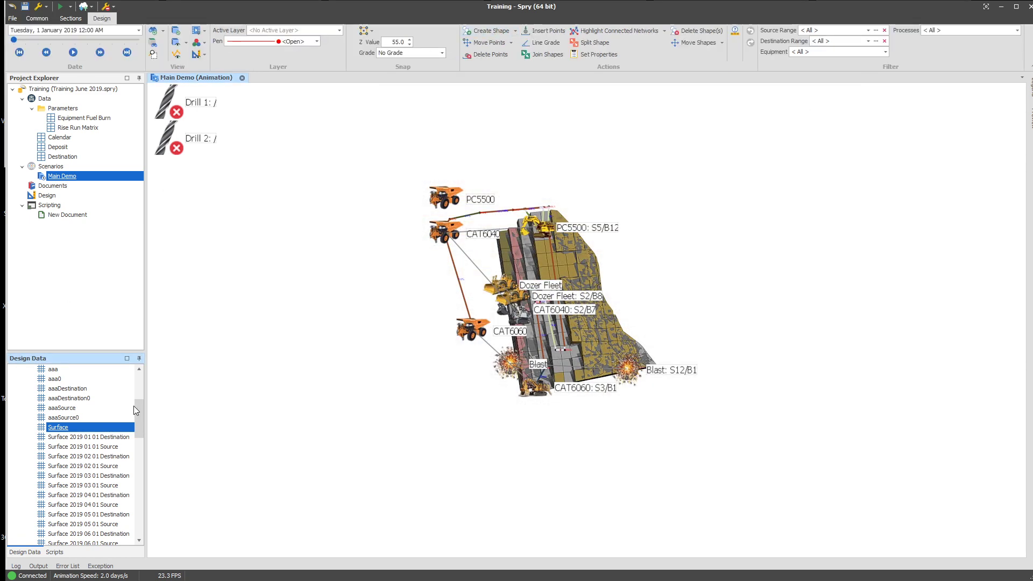
pyautogui.moveTo(135, 409); pyautogui.dragTo(138, 370)
pyautogui.rightClick(47, 408)
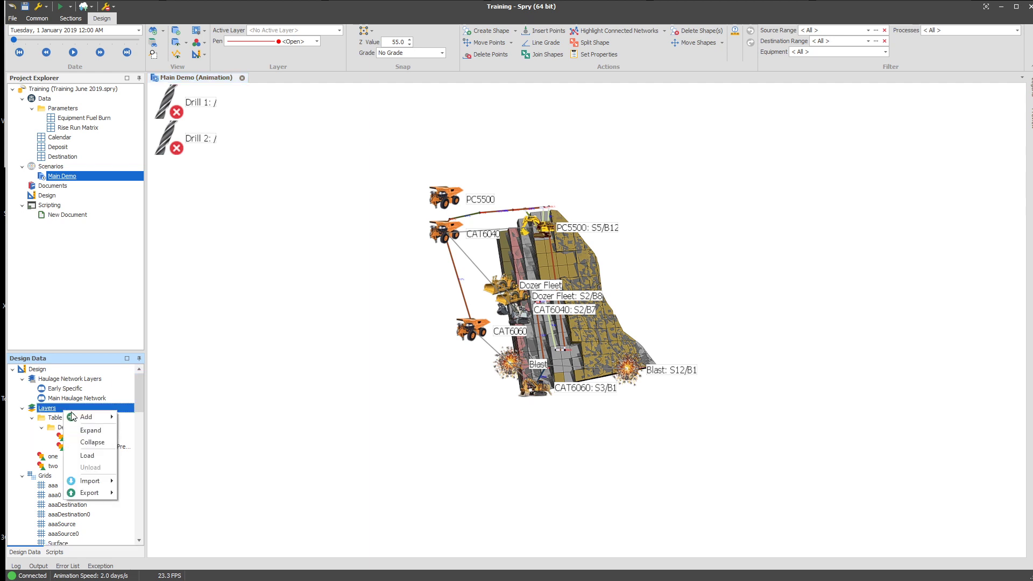
pyautogui.moveTo(81, 416)
pyautogui.click(156, 418)
pyautogui.click(77, 456)
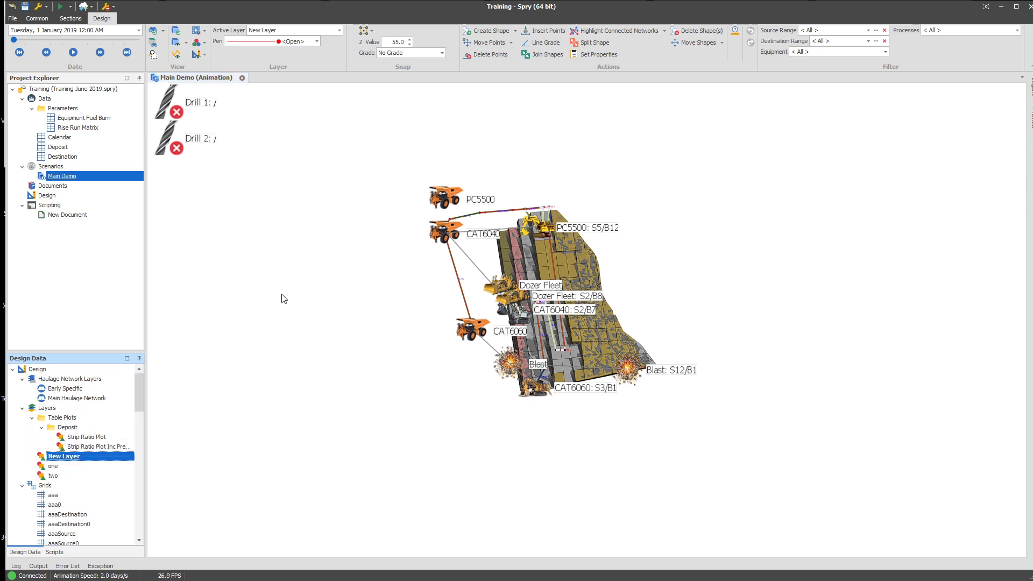
# - Create an open, roughly U-shaped line of seven points on the new layer, in the empty area beside the pit
pyautogui.click(487, 31)
pyautogui.click(289, 302)
pyautogui.click(305, 289)
pyautogui.click(333, 241)
pyautogui.click(341, 220)
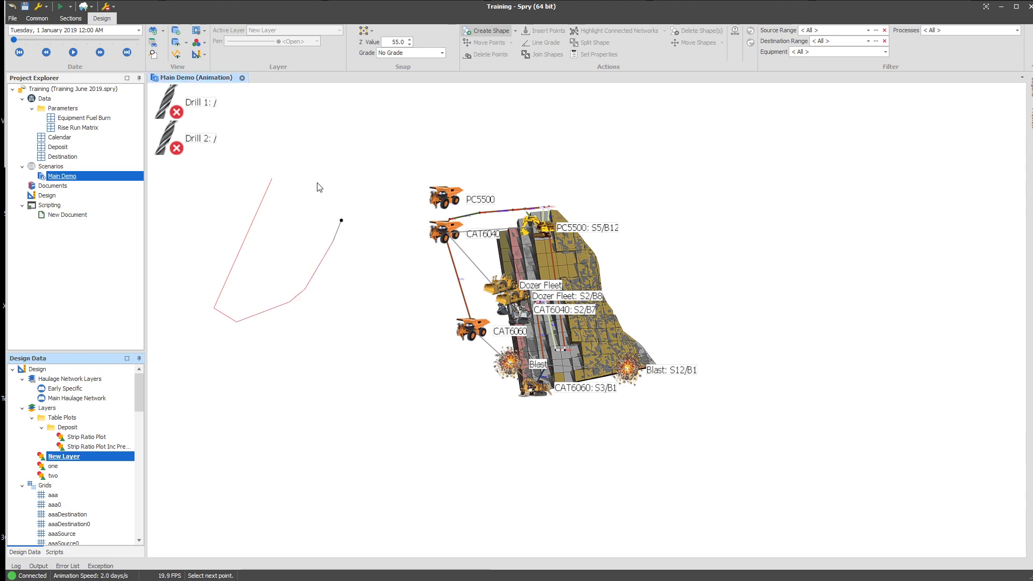
pyautogui.press('Escape')
# - Select the new line with Move Points and try to slide its second-to-last point along the line
pyautogui.click(488, 42)
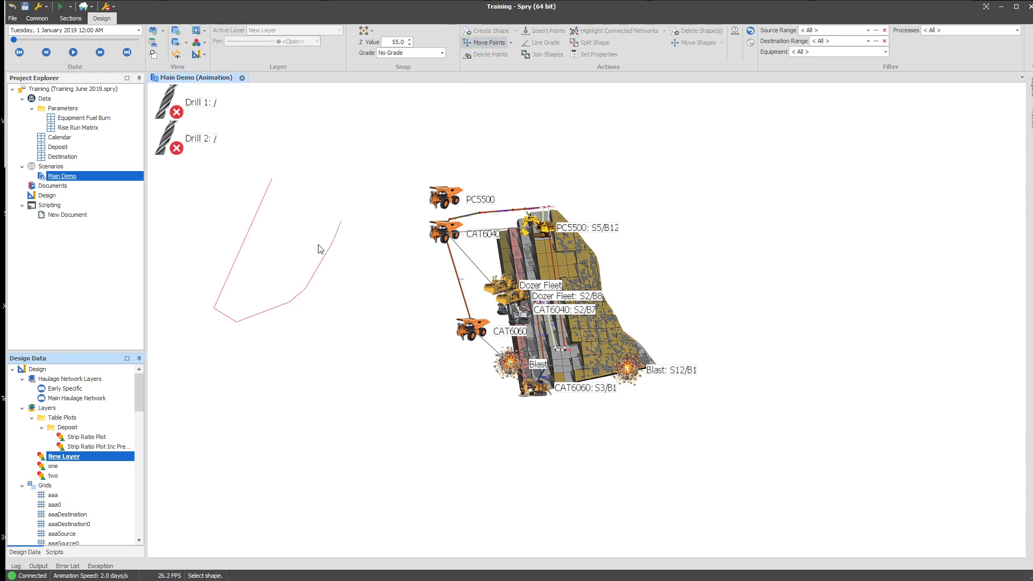
pyautogui.scroll(3, 353, 226)
pyautogui.scroll(2, 350, 226)
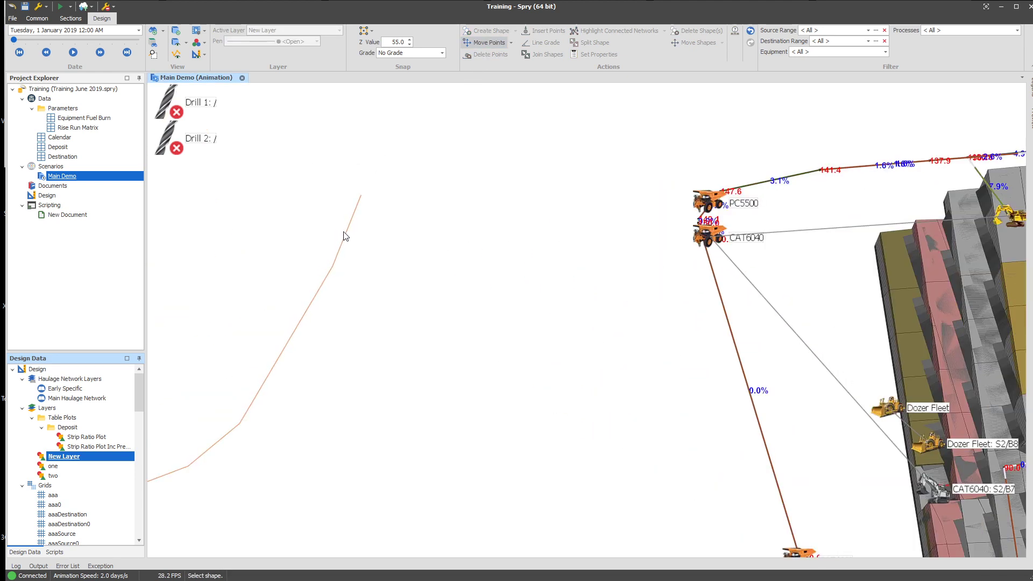
pyautogui.click(345, 236)
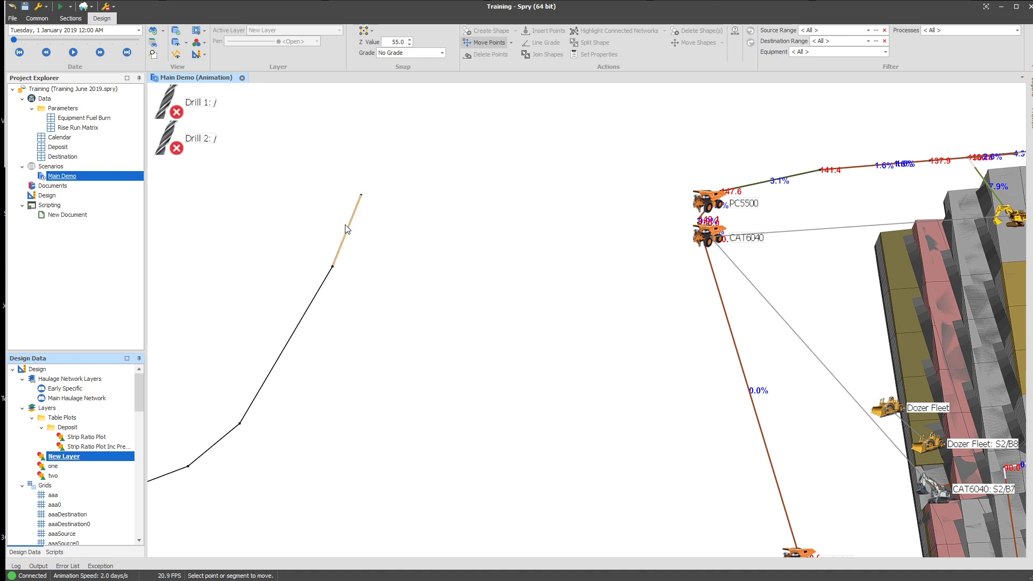
pyautogui.scroll(-3, 349, 230)
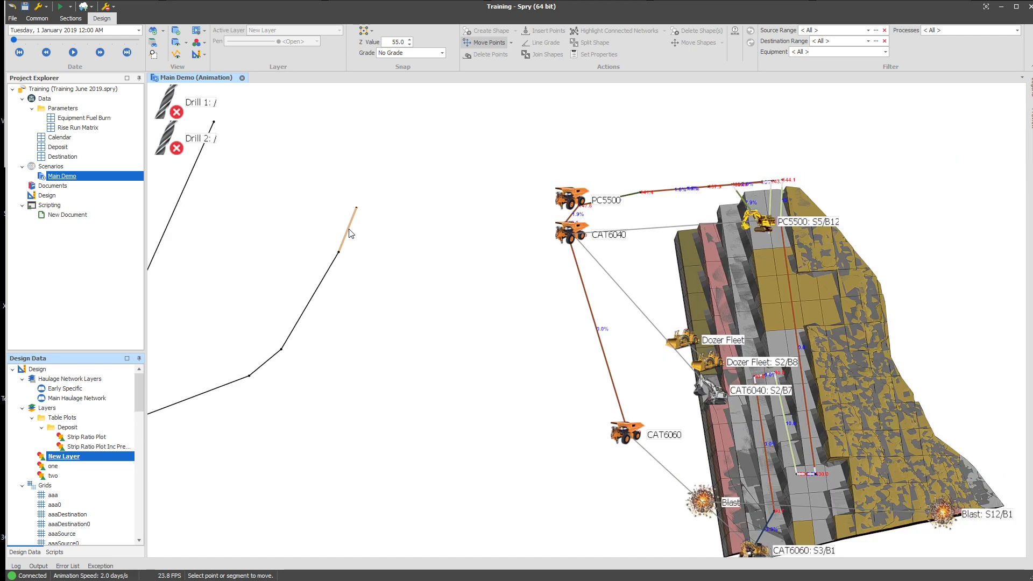
pyautogui.moveTo(349, 230); pyautogui.dragTo(427, 260, button='middle')
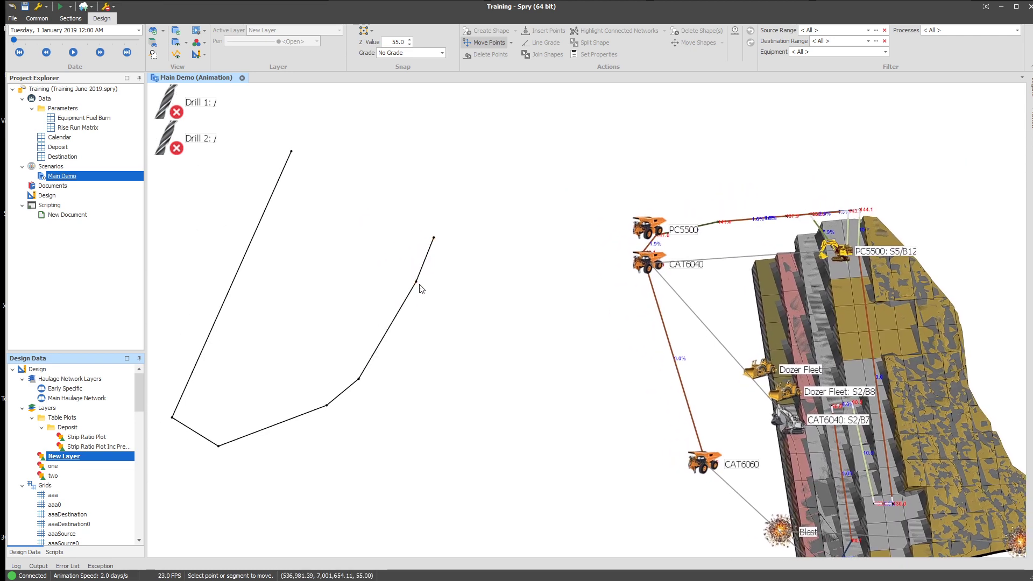
pyautogui.click(427, 261)
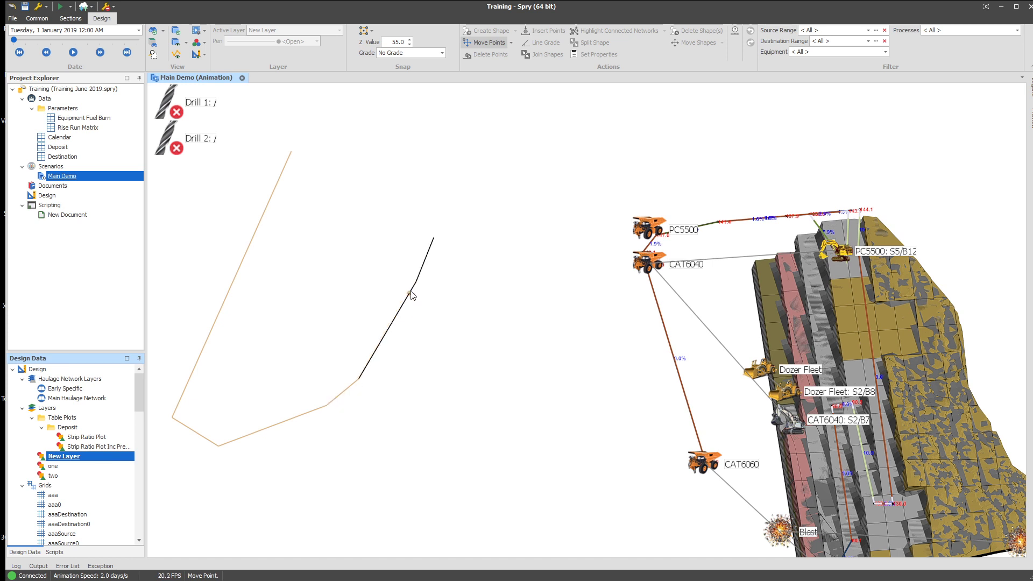
pyautogui.click(422, 282)
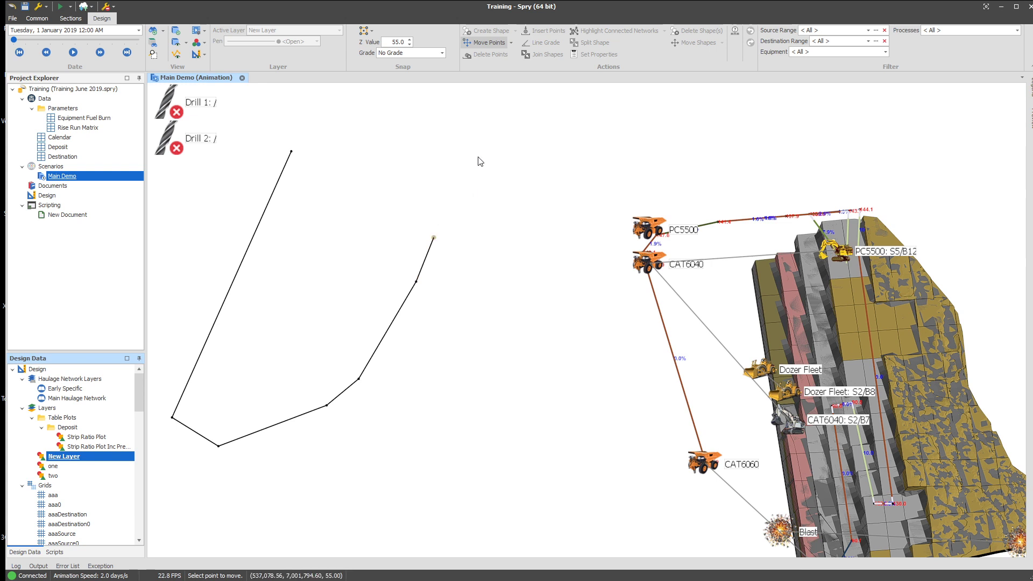
# - Relimit the open line by moving its last point outward along the direction of its end segment
pyautogui.click(426, 258)
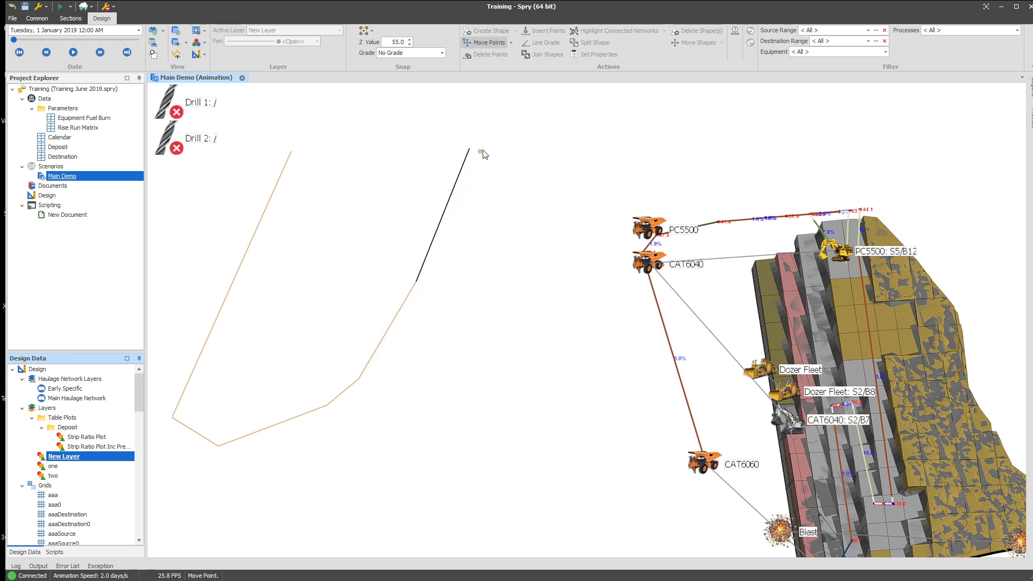
pyautogui.click(470, 146)
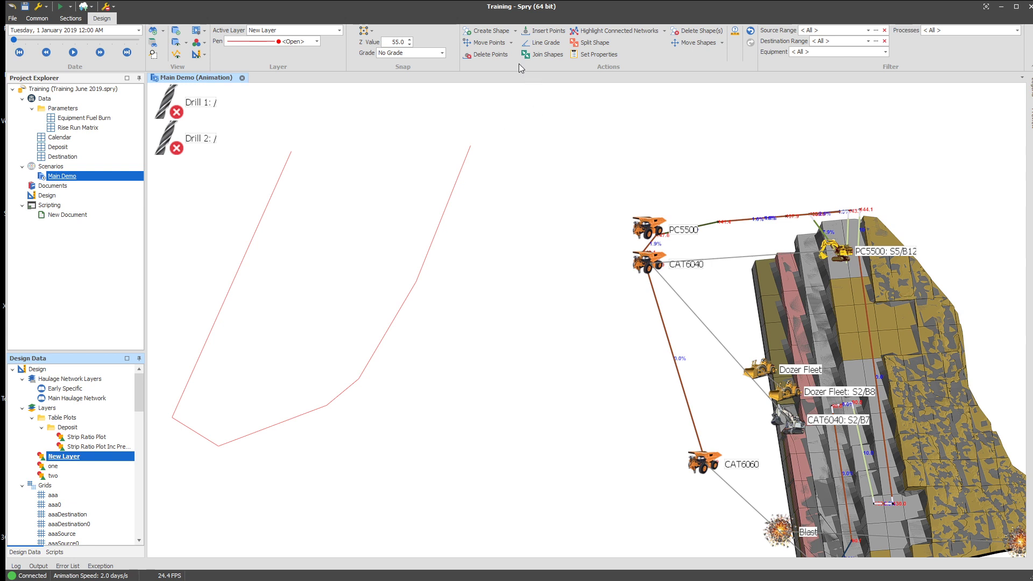
# - With Move Points, relimit the open line's segment just right of its base by extending both ends outward along the segment's direction
pyautogui.click(498, 47)
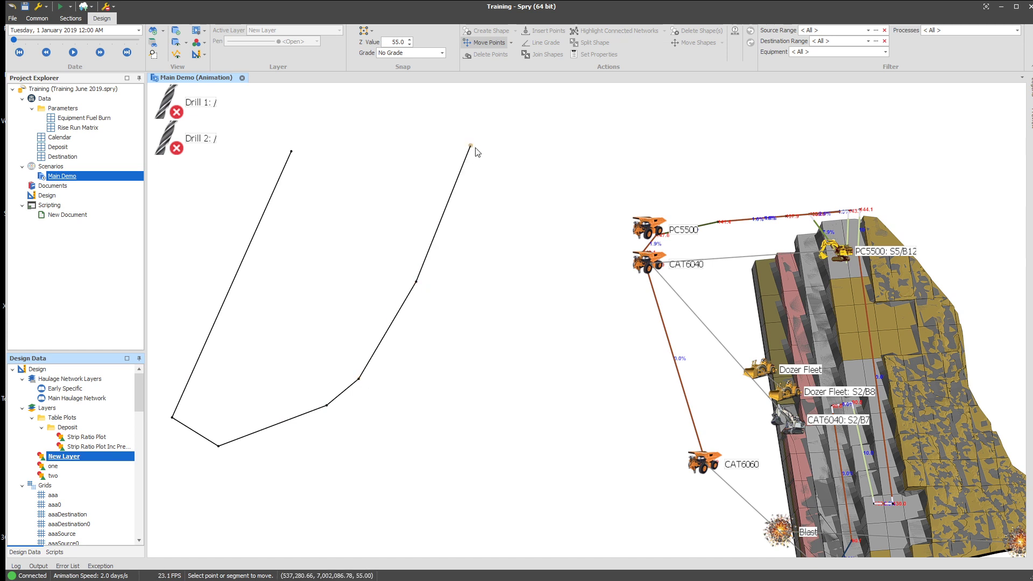
pyautogui.click(343, 393)
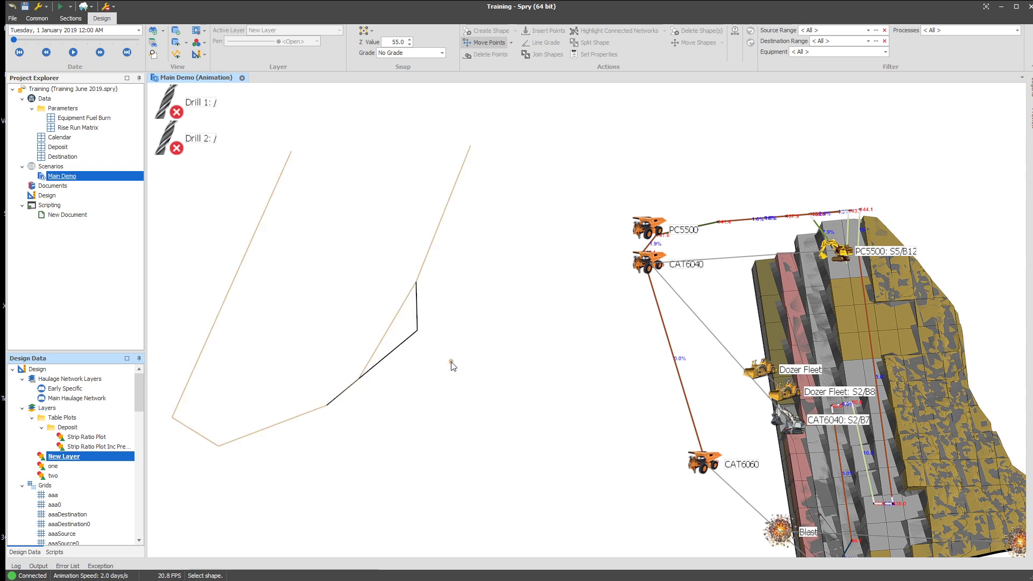
pyautogui.click(447, 368)
pyautogui.click(385, 358)
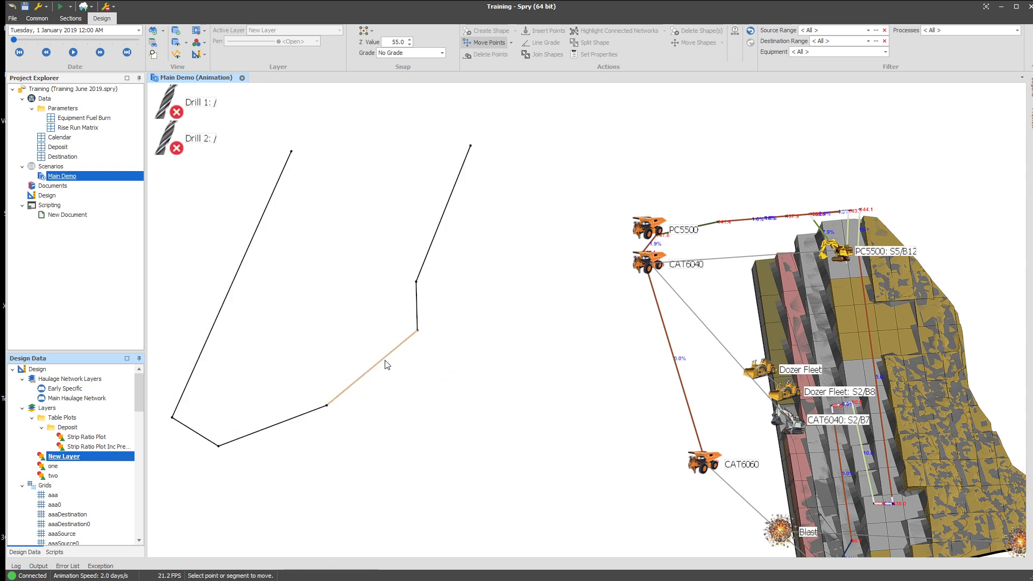
pyautogui.click(385, 364)
pyautogui.click(280, 442)
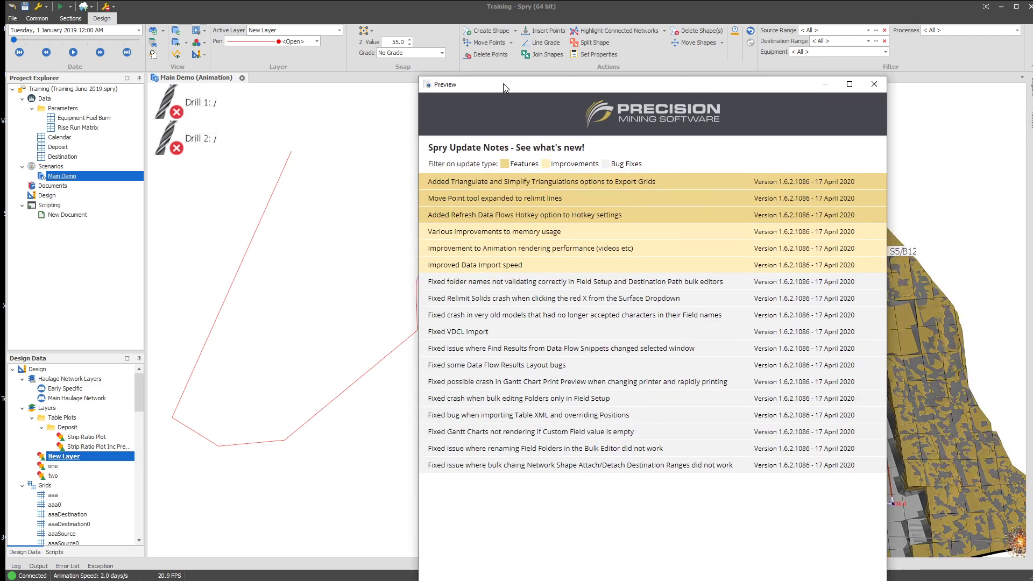
# - Close the update notes and open the Deposit table's data flows with a widened preview area
pyautogui.moveTo(502, 84)
pyautogui.mouseDown()
pyautogui.moveTo(514, 81)
pyautogui.moveTo(514, 175)
pyautogui.moveTo(526, 205)
pyautogui.moveTo(494, 75)
pyautogui.mouseUp()
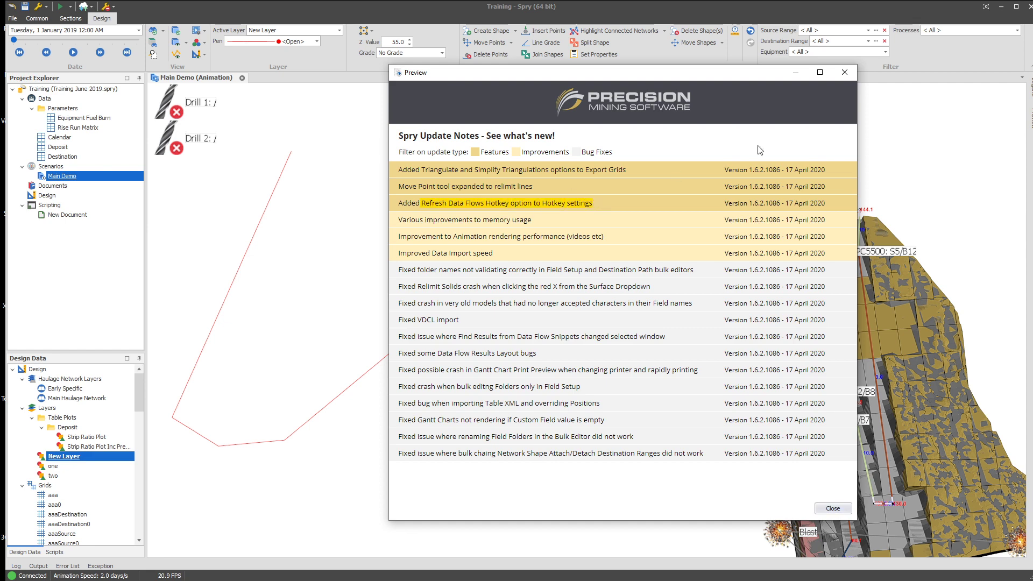
pyautogui.click(844, 72)
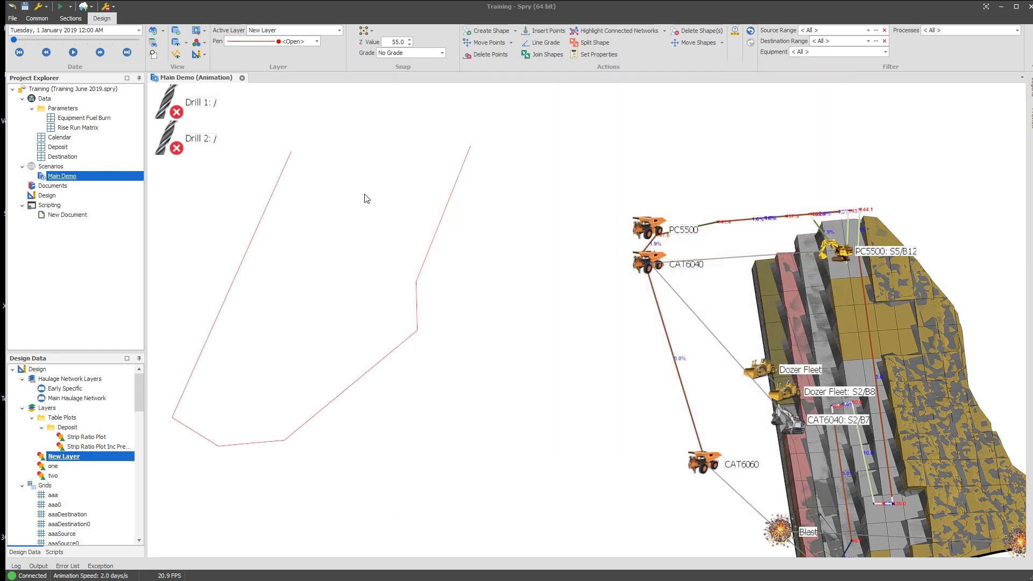
pyautogui.click(57, 147)
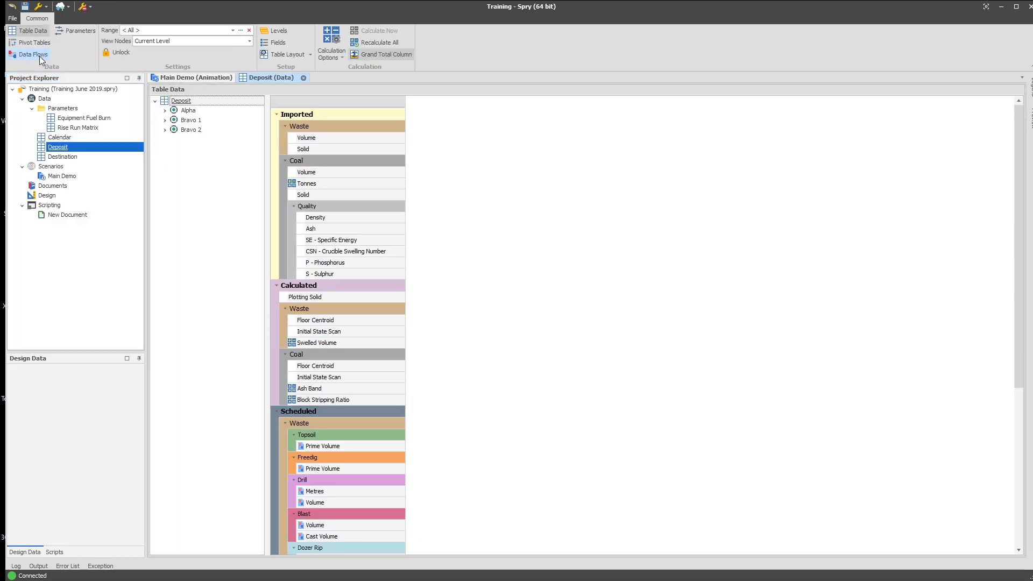
pyautogui.click(40, 56)
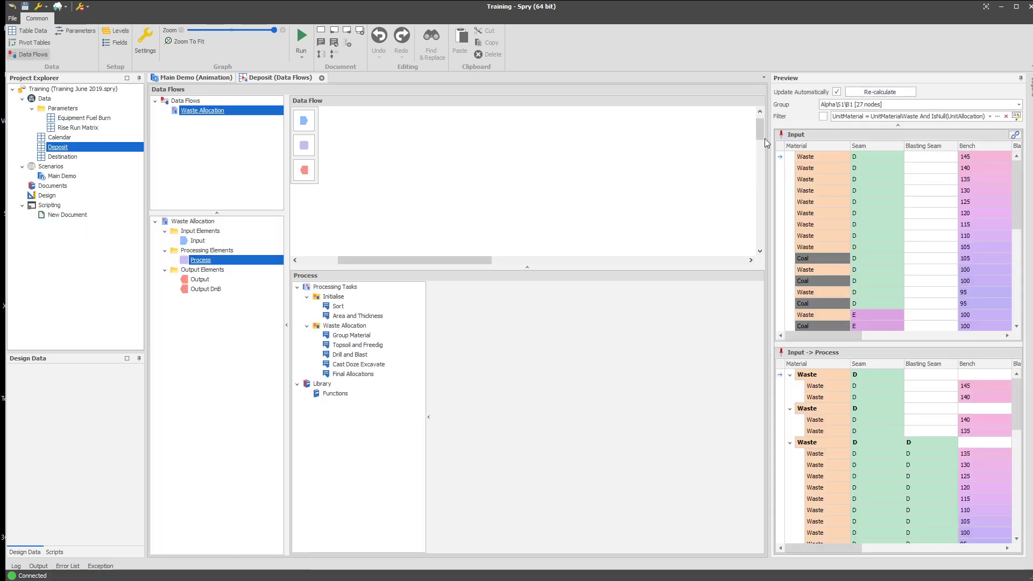
pyautogui.moveTo(770, 138); pyautogui.dragTo(600, 139)
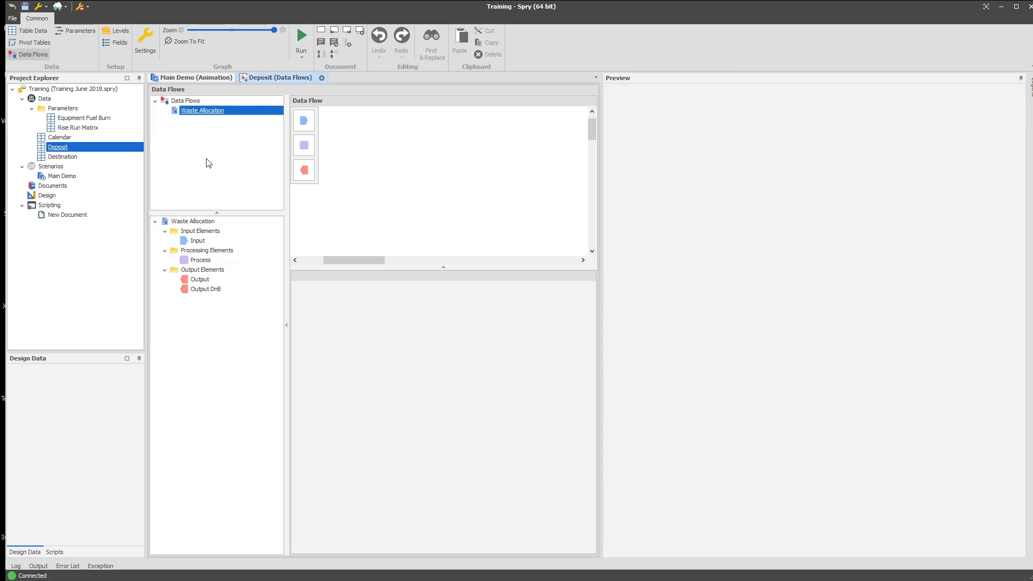
# - Open the complete list of Spry settings and locate the hotkey entries
pyautogui.click(12, 18)
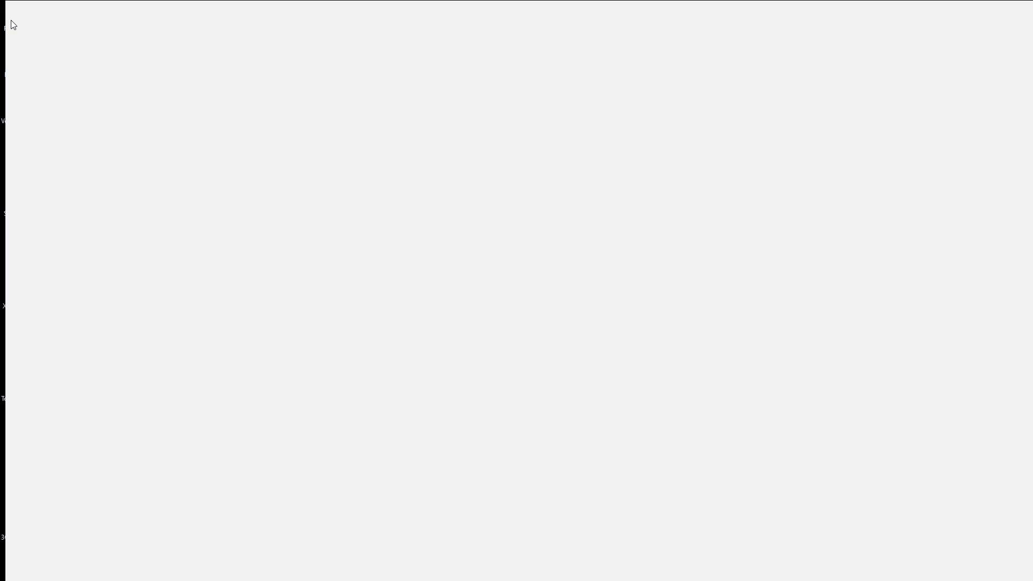
pyautogui.click(42, 127)
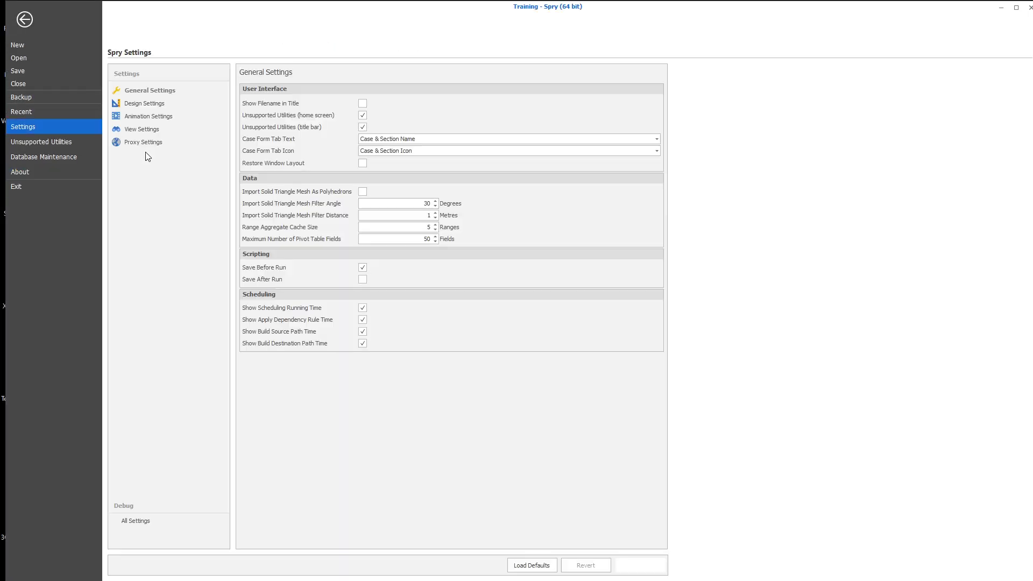
pyautogui.click(141, 523)
pyautogui.moveTo(662, 161); pyautogui.dragTo(652, 355)
pyautogui.moveTo(278, 426); pyautogui.dragTo(285, 460)
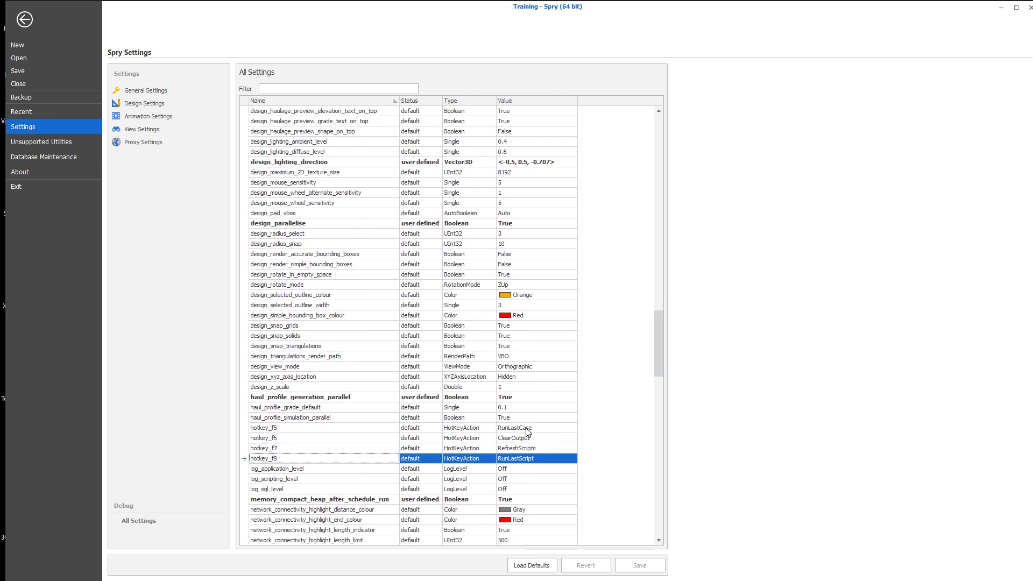
# - Examine the actions assigned to hotkey_f5 through hotkey_f8
pyautogui.click(521, 429)
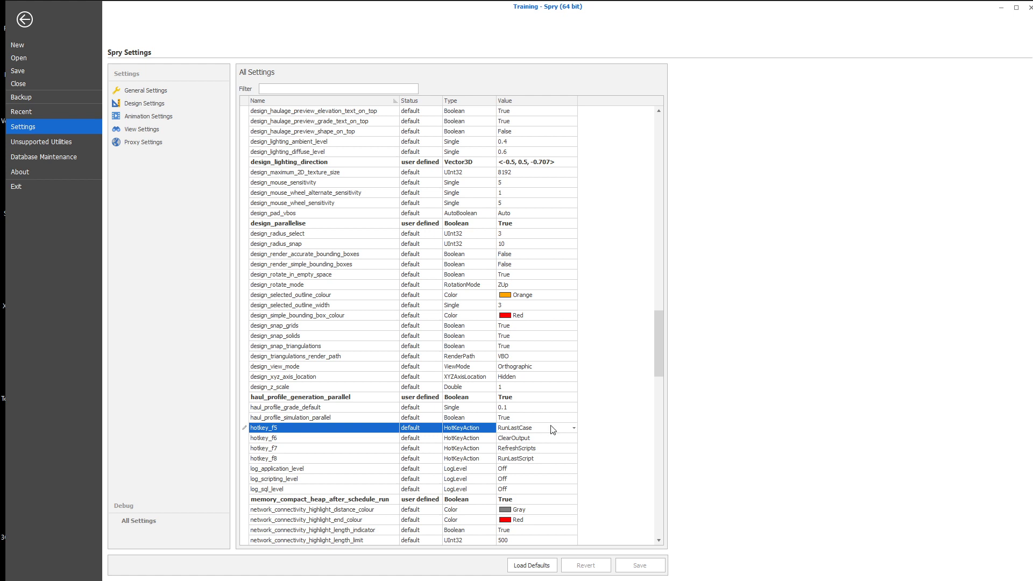
pyautogui.click(575, 429)
pyautogui.click(576, 429)
pyautogui.click(293, 439)
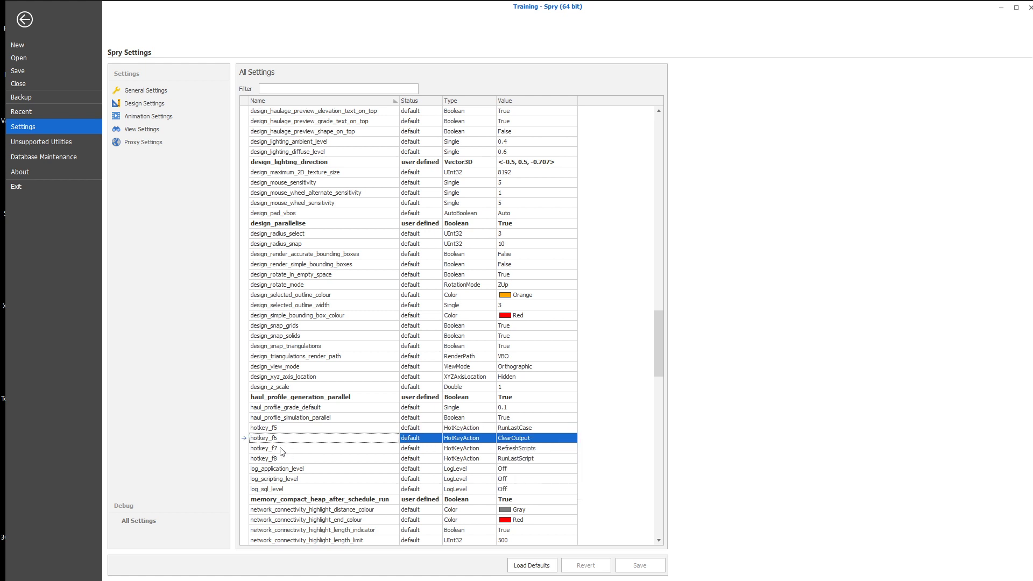
pyautogui.click(282, 460)
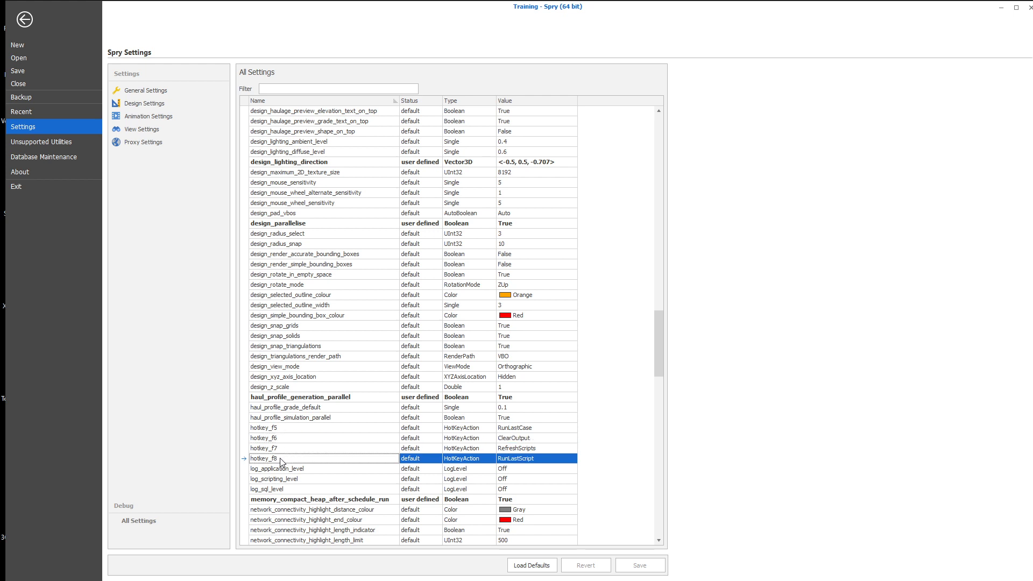
pyautogui.click(285, 451)
# - Set hotkey_f8 to Refresh, save the settings and return to the Deposit data flows
pyautogui.click(541, 460)
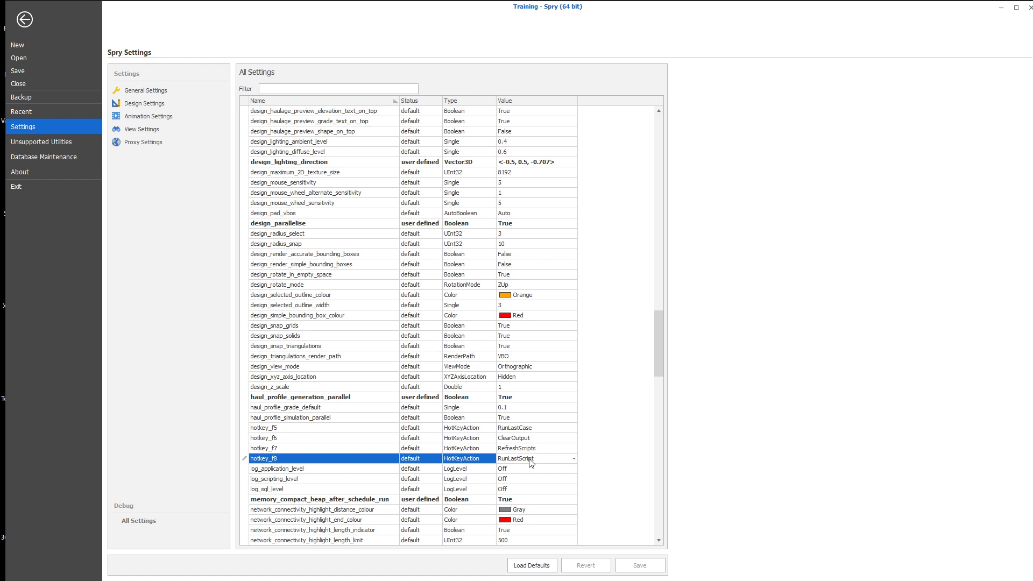
pyautogui.click(573, 458)
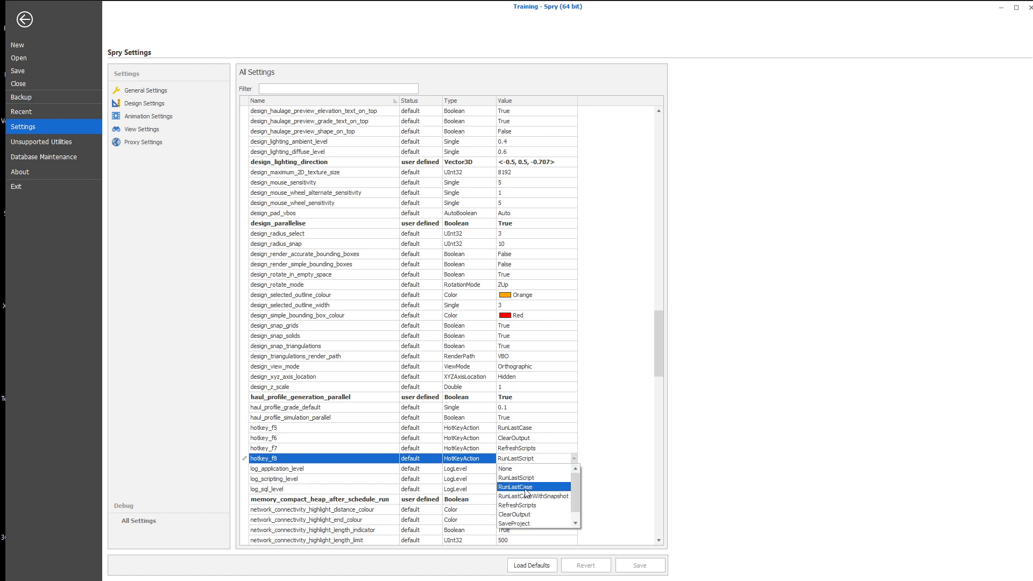
pyautogui.scroll(-1, 529, 513)
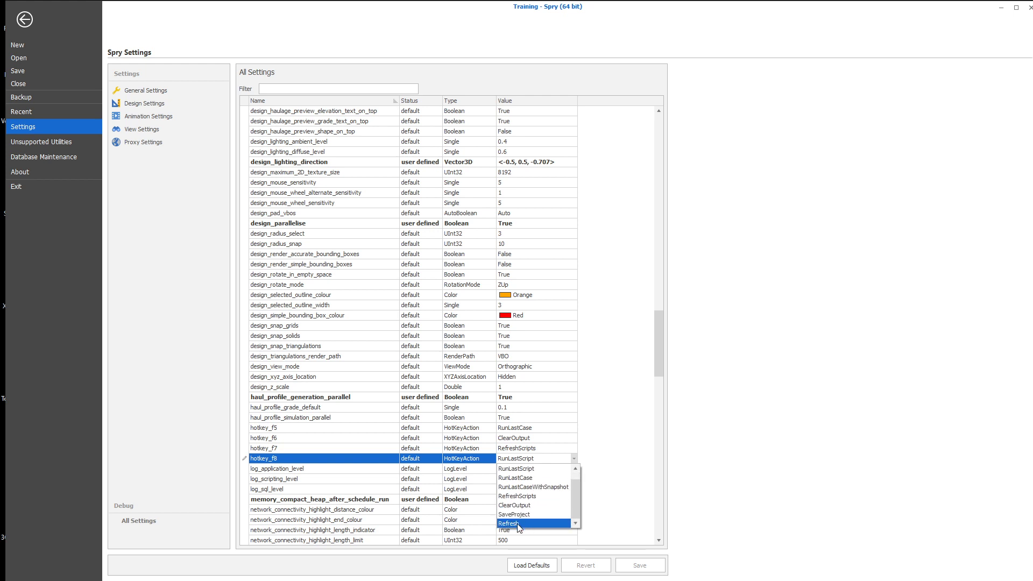
pyautogui.click(519, 524)
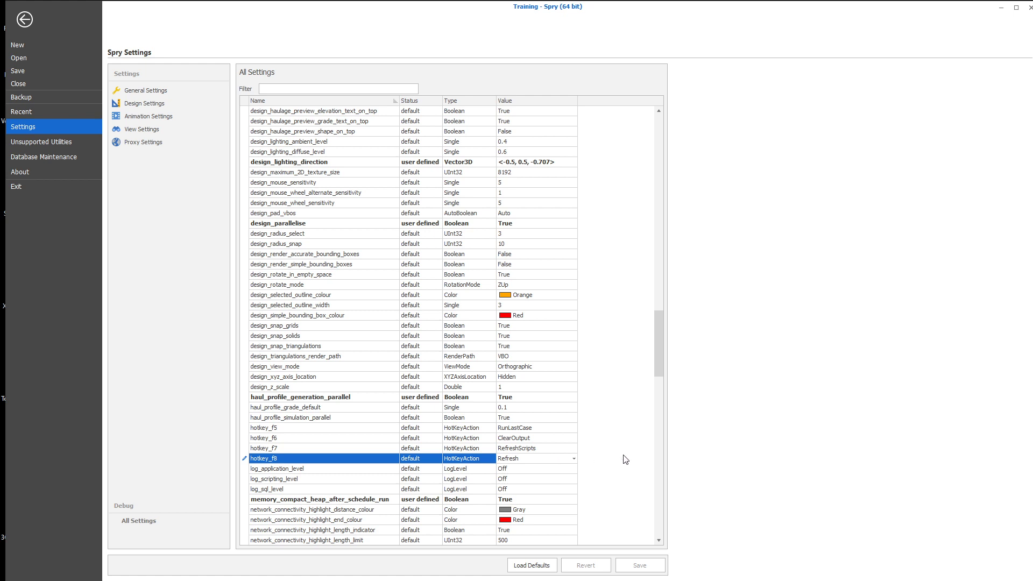
pyautogui.click(624, 439)
pyautogui.click(639, 565)
pyautogui.click(635, 469)
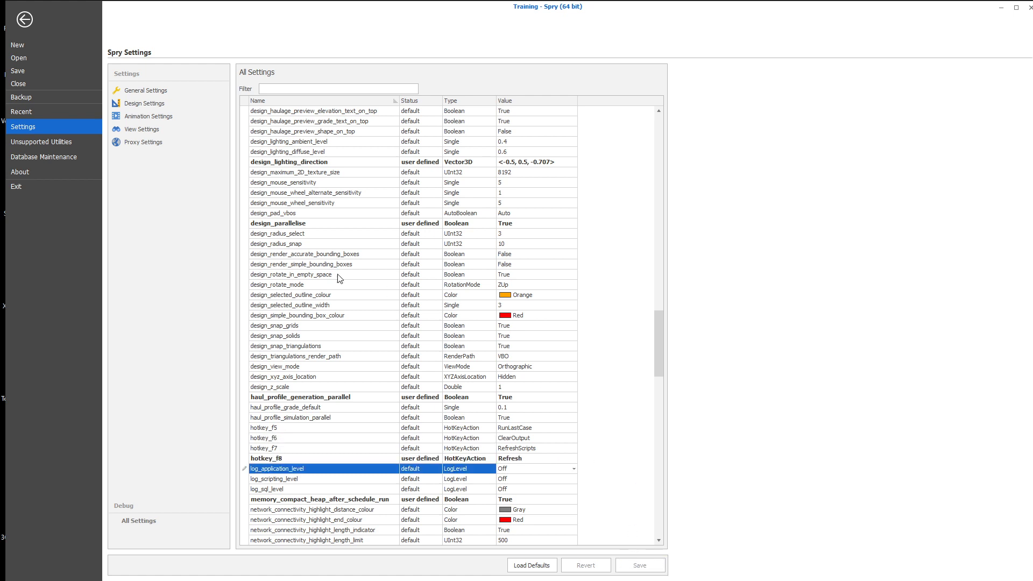
pyautogui.click(28, 27)
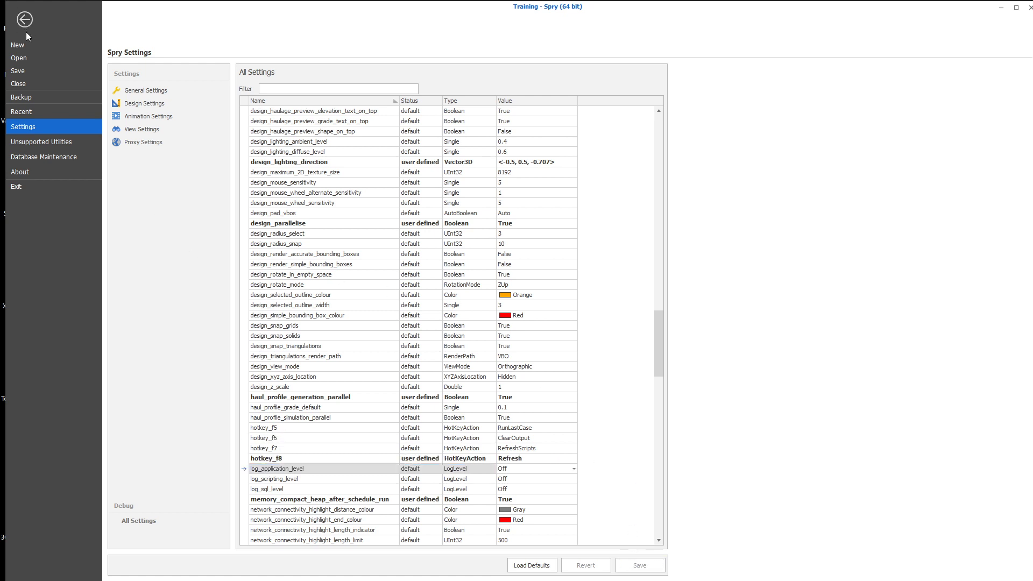
pyautogui.click(24, 20)
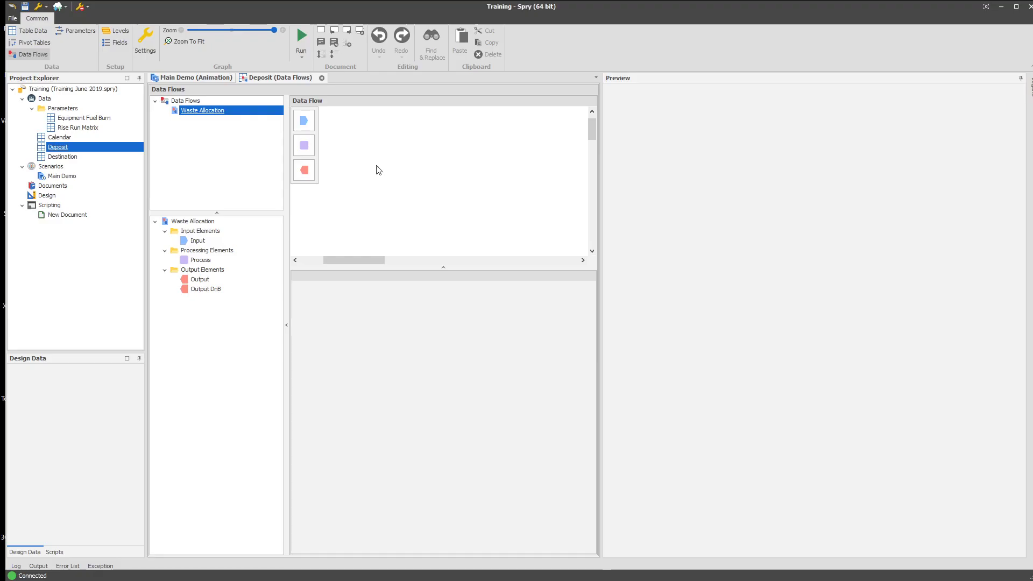
# - Zoom the Waste Allocation graph out to its minimum and select the Process element to preview its results
pyautogui.moveTo(354, 263); pyautogui.dragTo(347, 259)
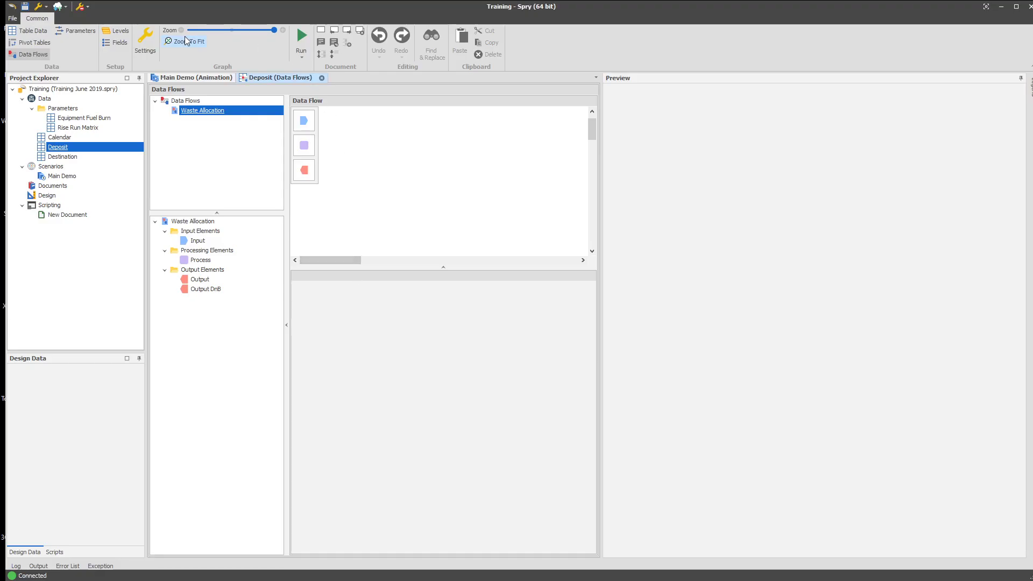
pyautogui.moveTo(271, 30); pyautogui.dragTo(189, 30)
pyautogui.click(362, 200)
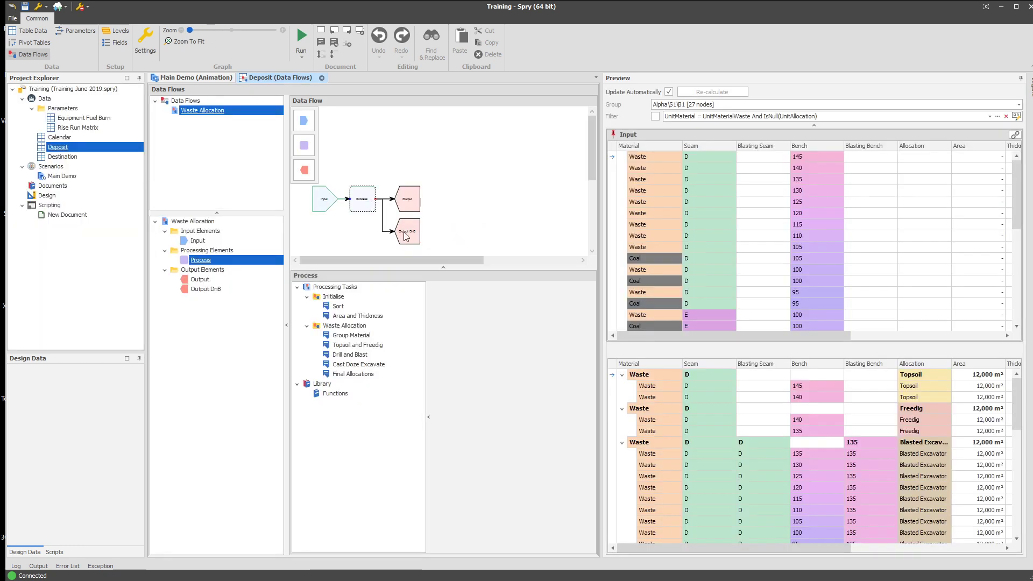
# - Deselect and reselect the Process element, and re-calculate its preview
pyautogui.click(518, 188)
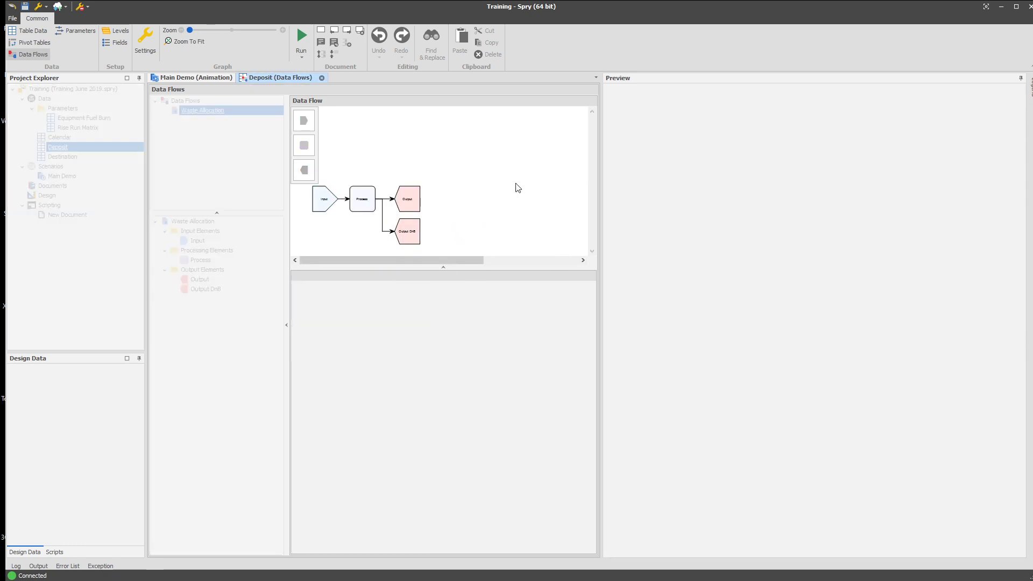
pyautogui.click(364, 200)
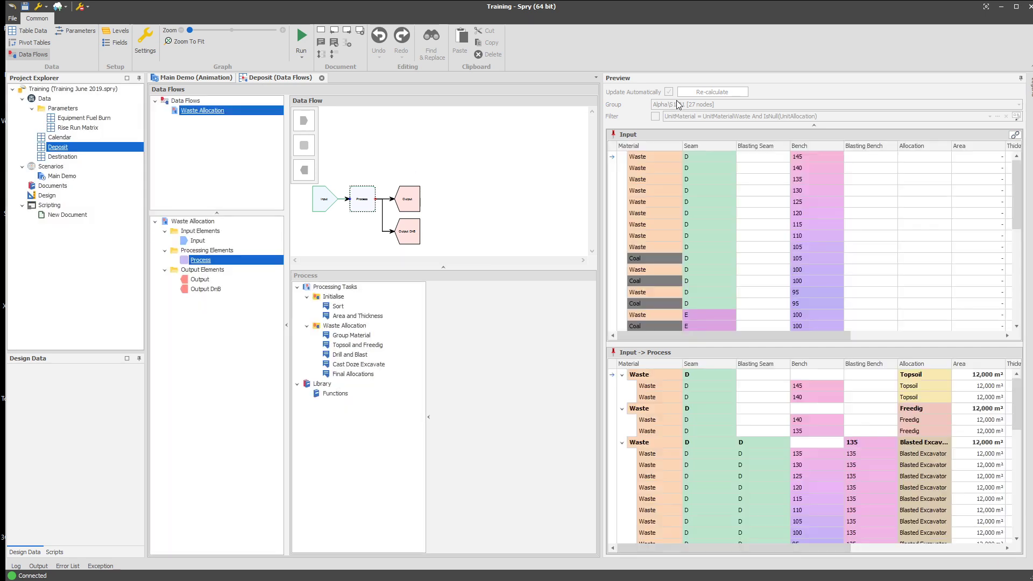
pyautogui.click(709, 94)
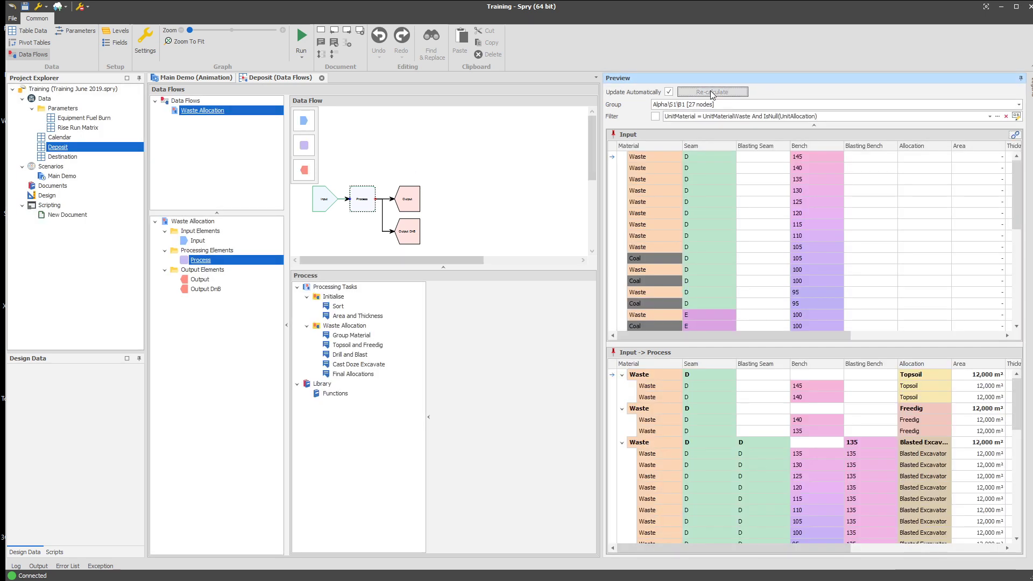